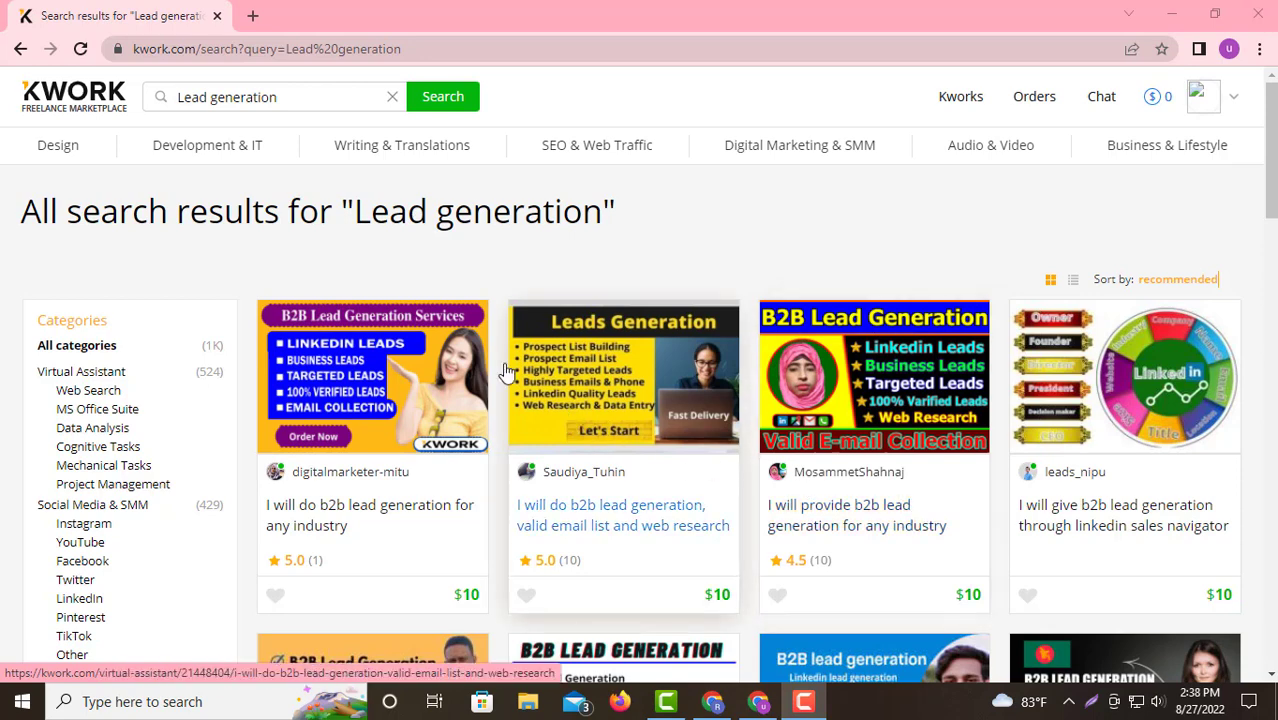
Open Google Drive in a new browser tab by way of a web search for "my google drive"
left_click(252, 17)
left_click(256, 47)
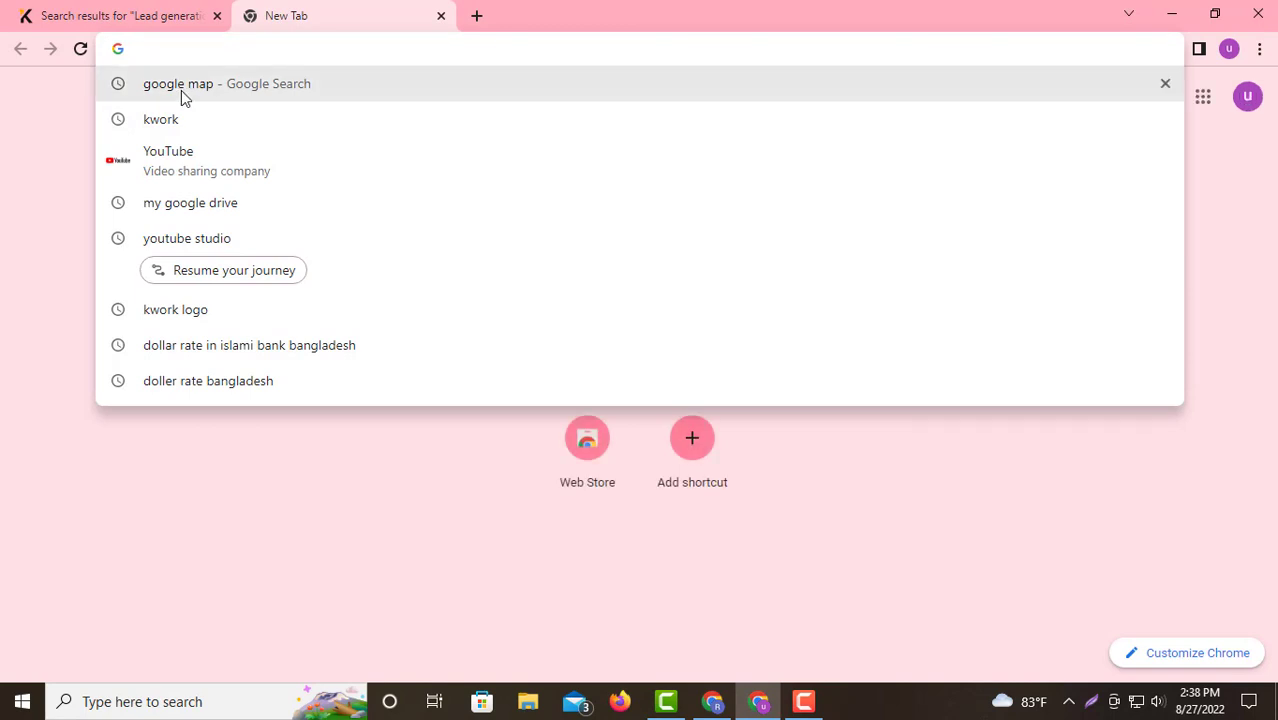
left_click(205, 207)
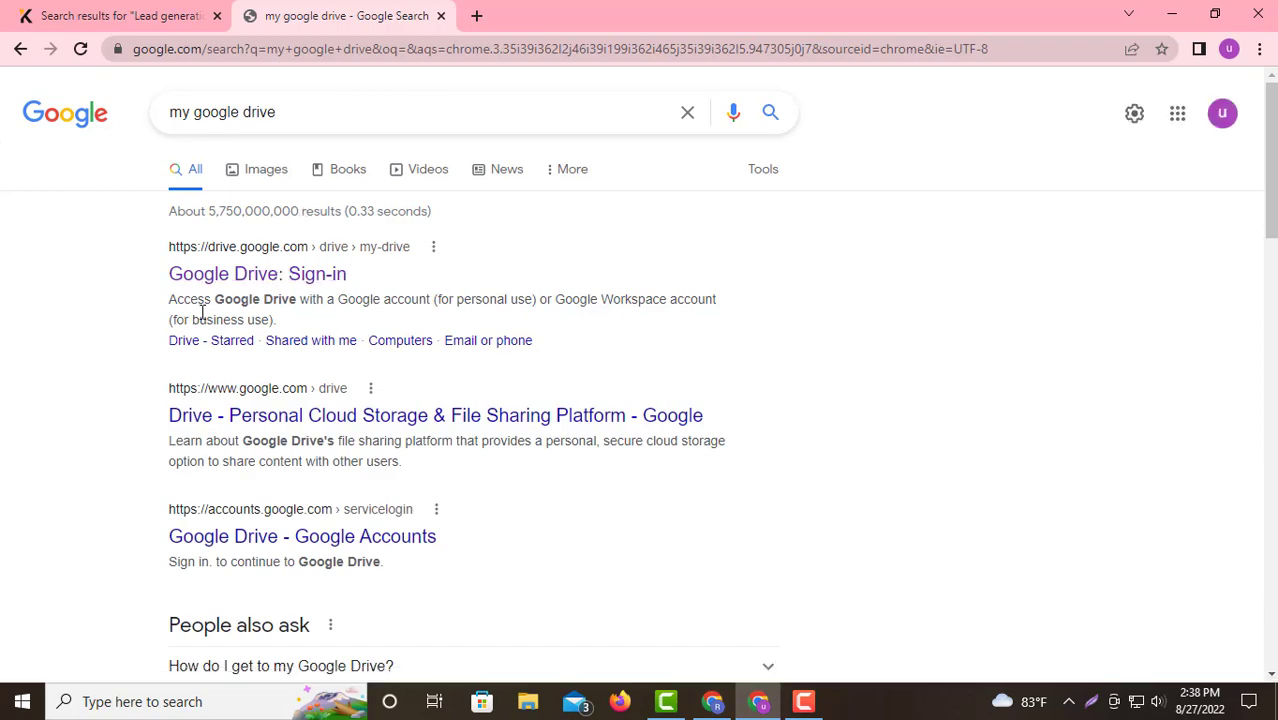
left_click(311, 283)
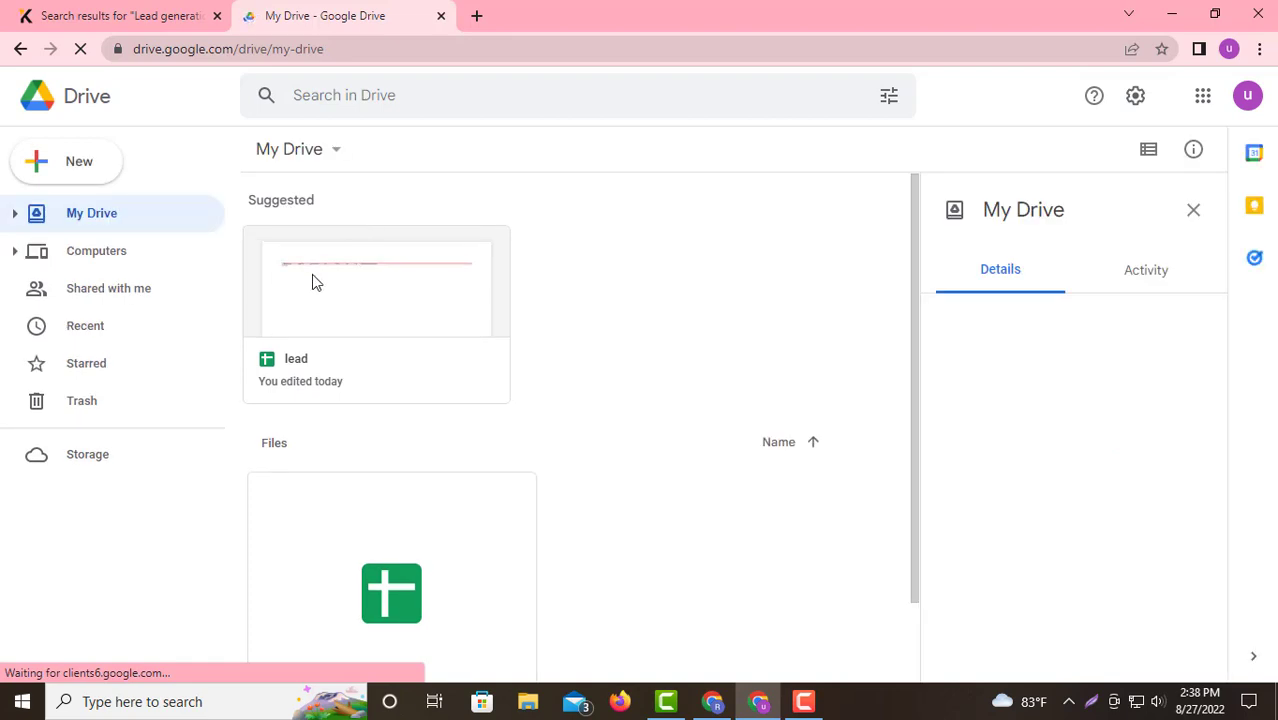
Create a new blank Google Sheets spreadsheet in My Drive and name it "lead"
left_click(337, 152)
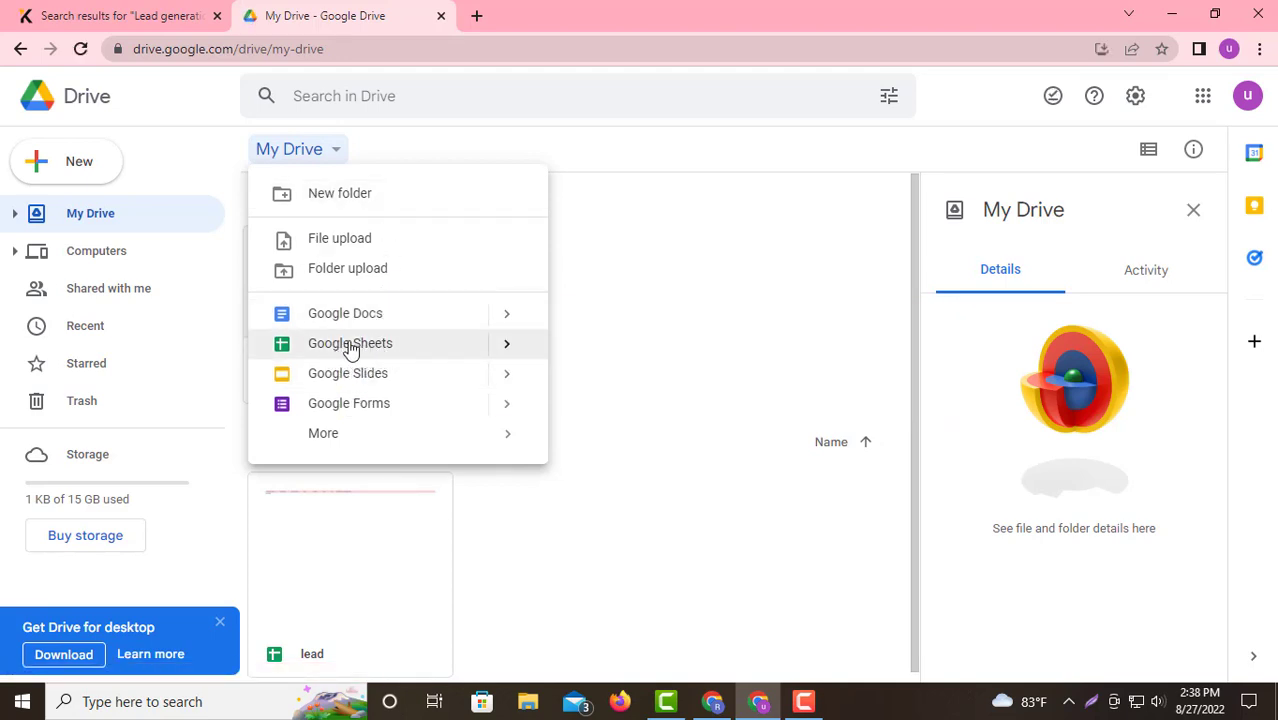
left_click(366, 348)
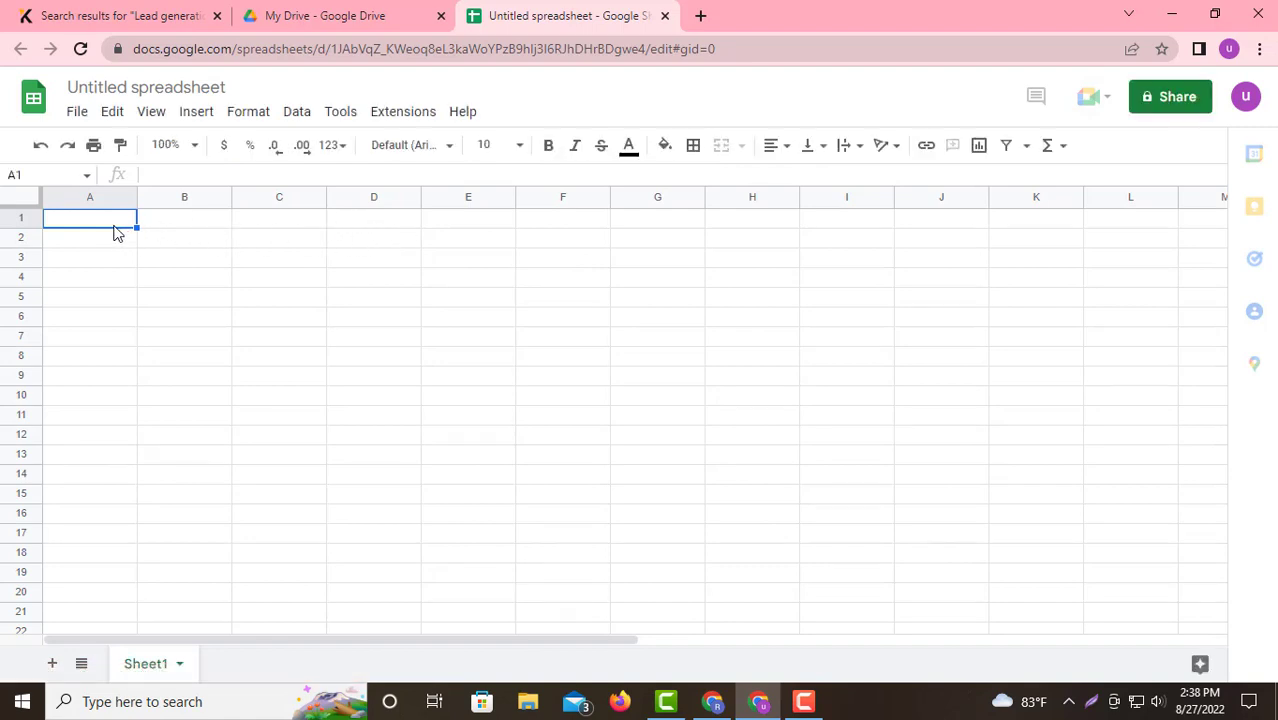
left_click(178, 90)
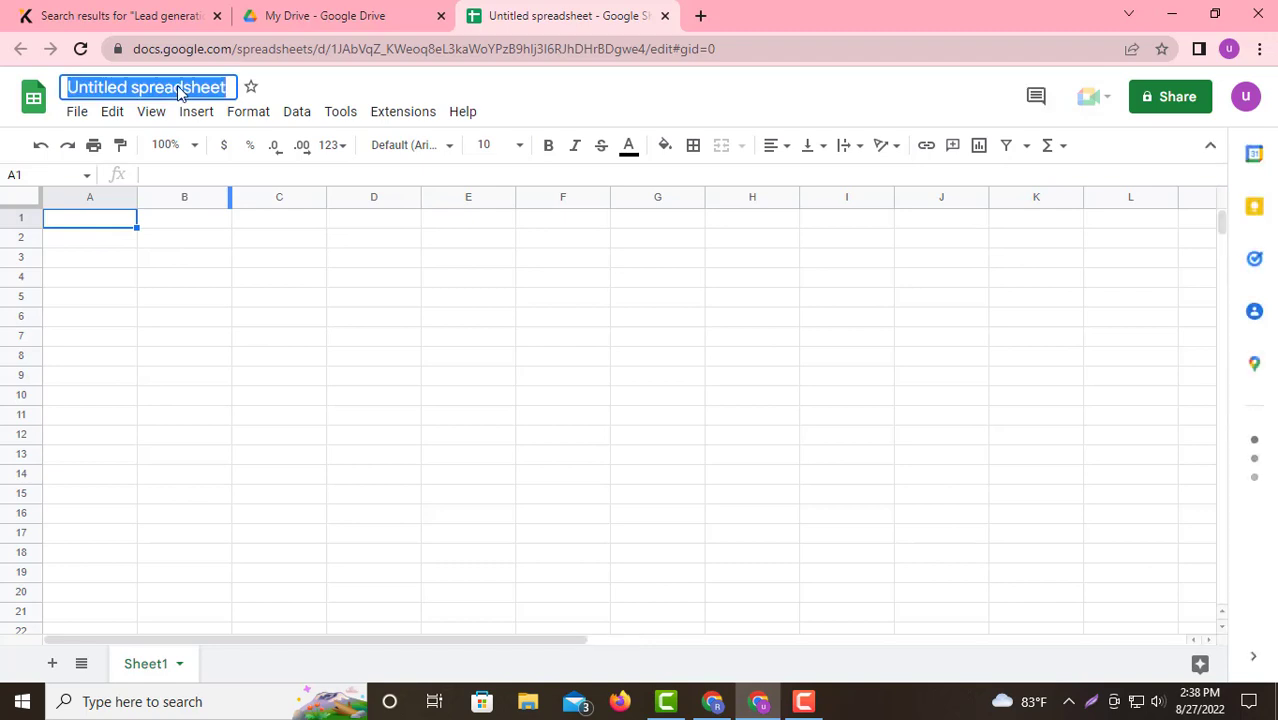
key("BackSpace")
type("leaad")
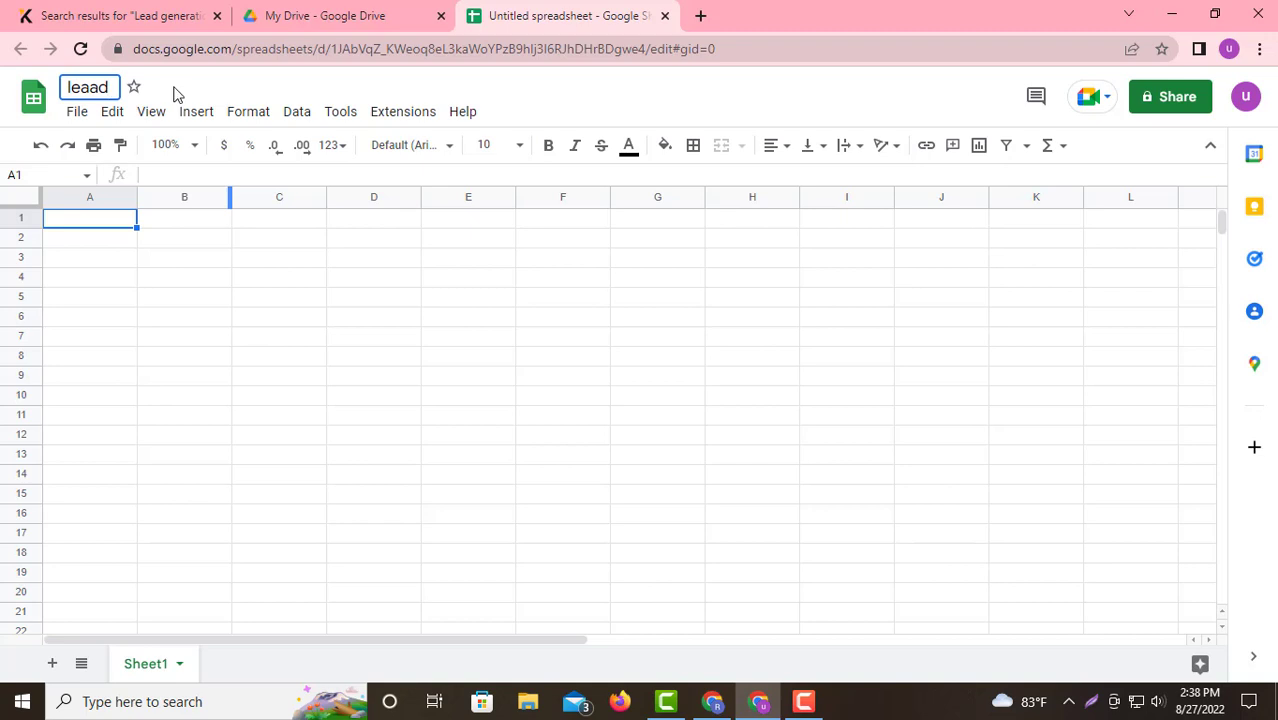
left_click(98, 88)
key("BackSpace")
left_click(104, 231)
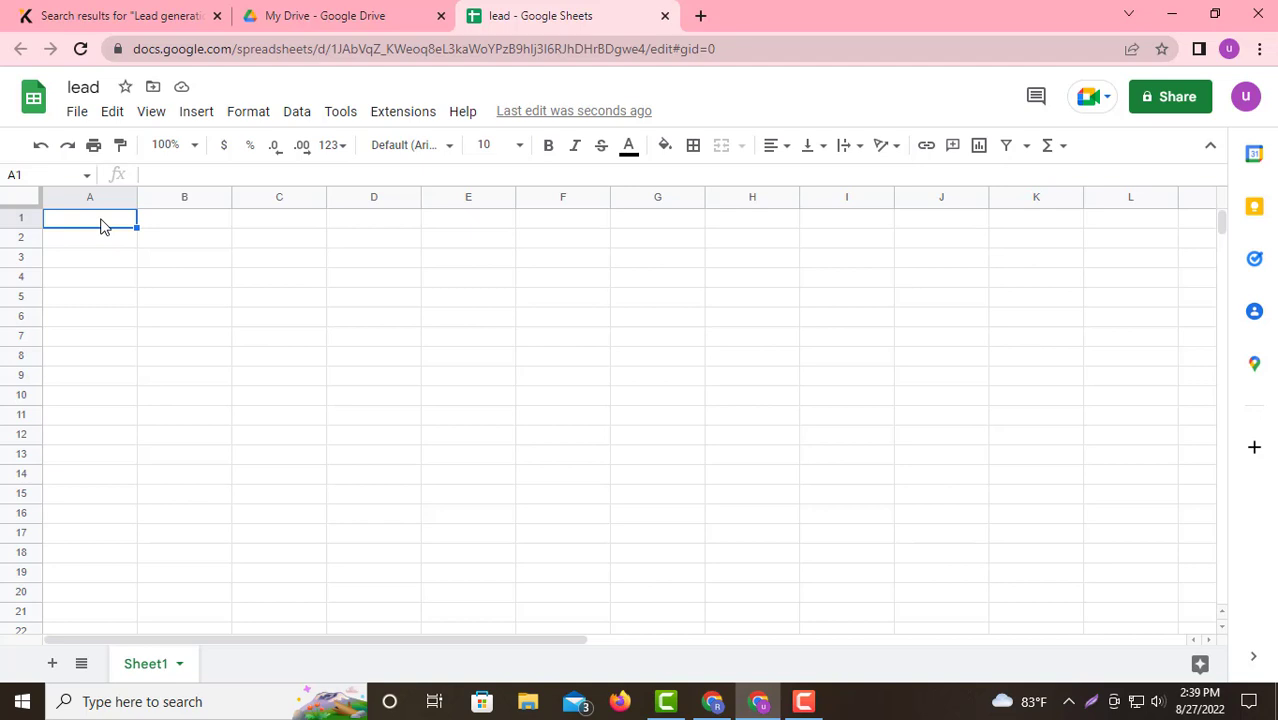
Enter the column headers "agency name" in A1 and "website link" in B1
type("ad")
key("BackSpace")
key("BackSpace")
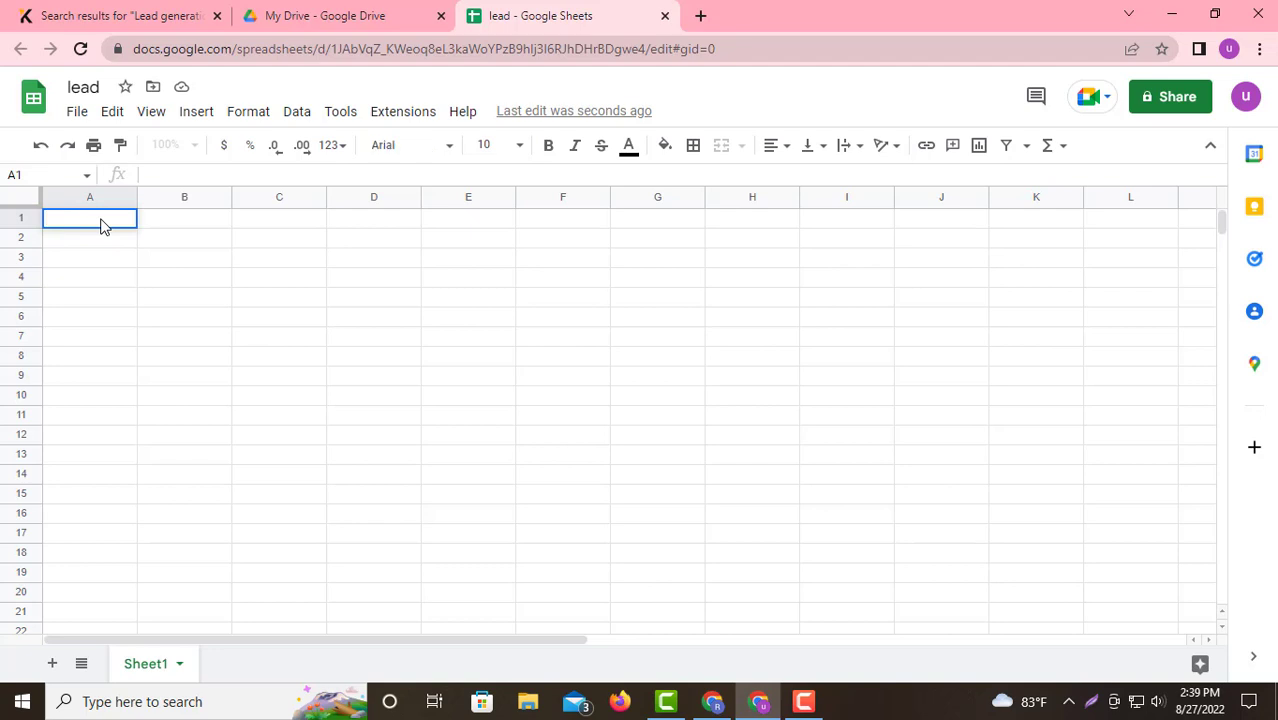
type("agency name")
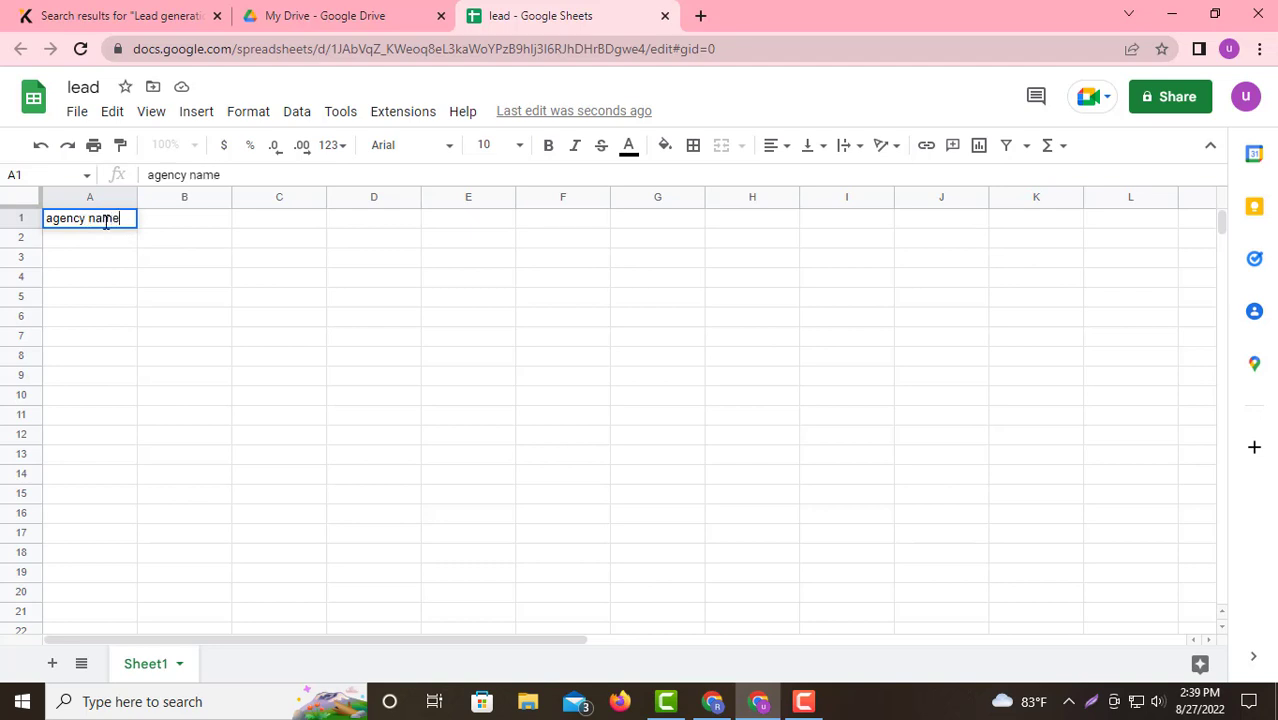
left_click(184, 219)
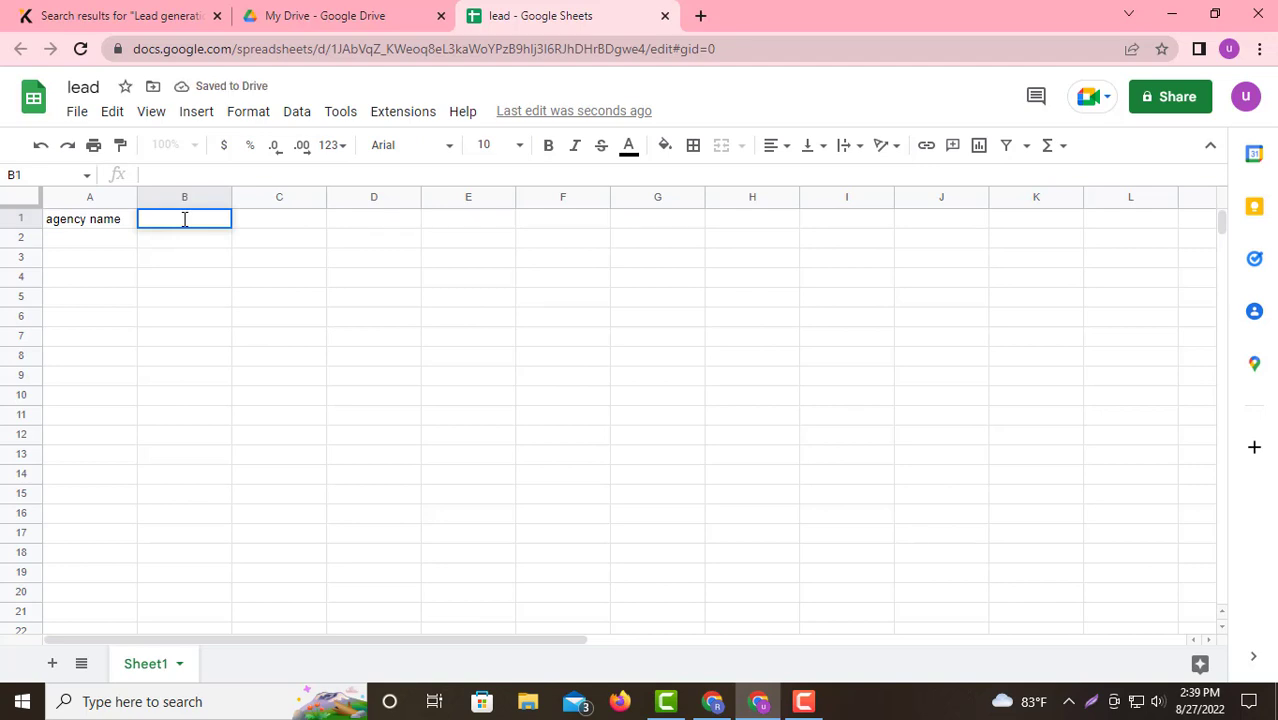
type("web")
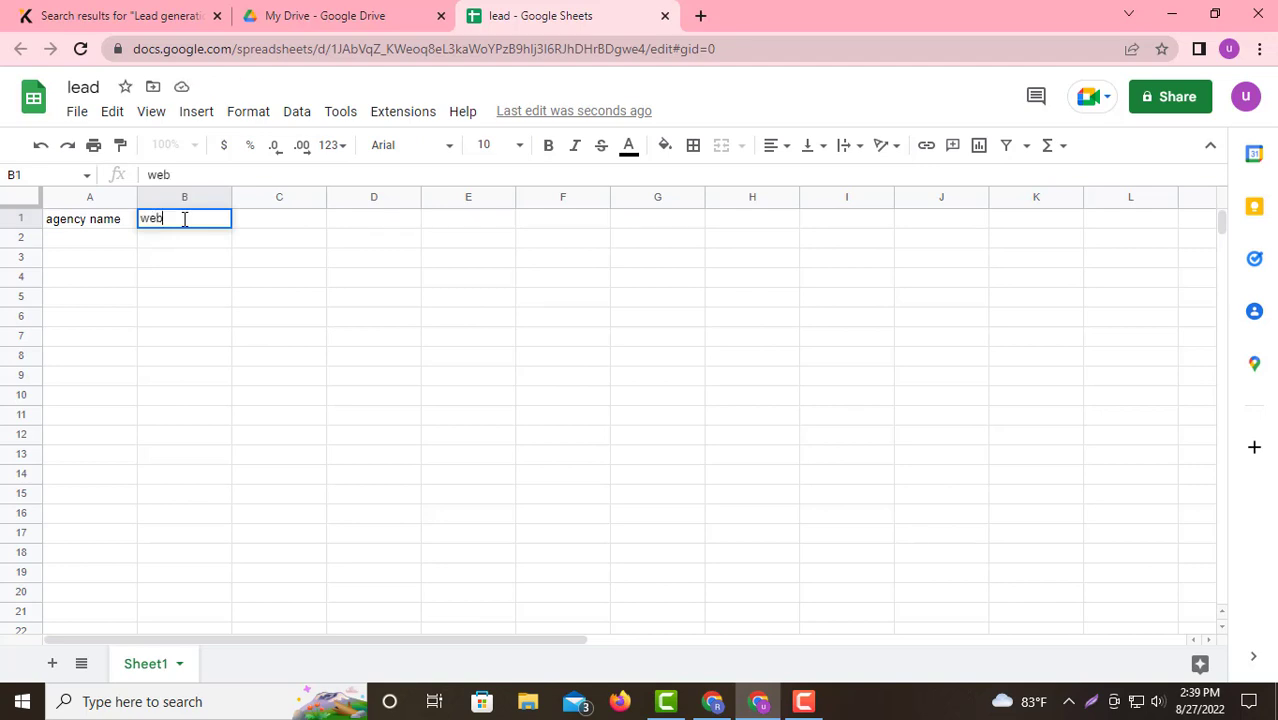
type("site link")
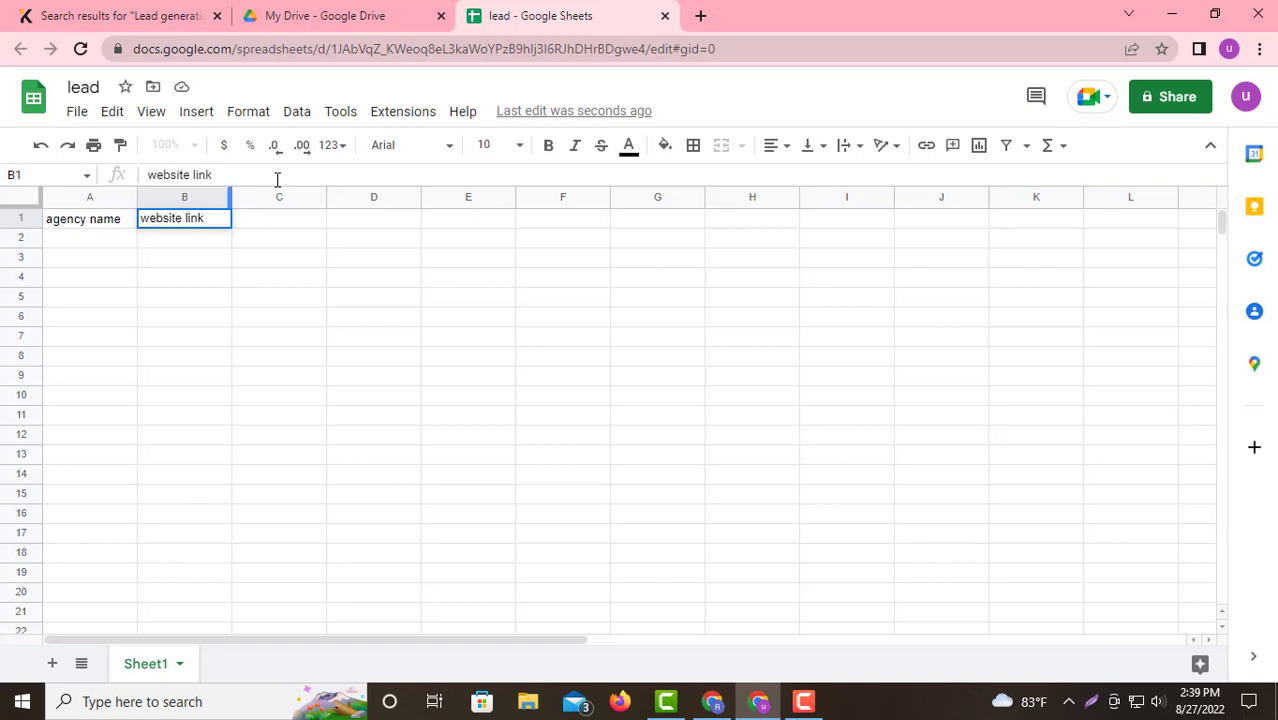
Enter the column headers "phone number" in C1 and "location" in D1
left_click(279, 218)
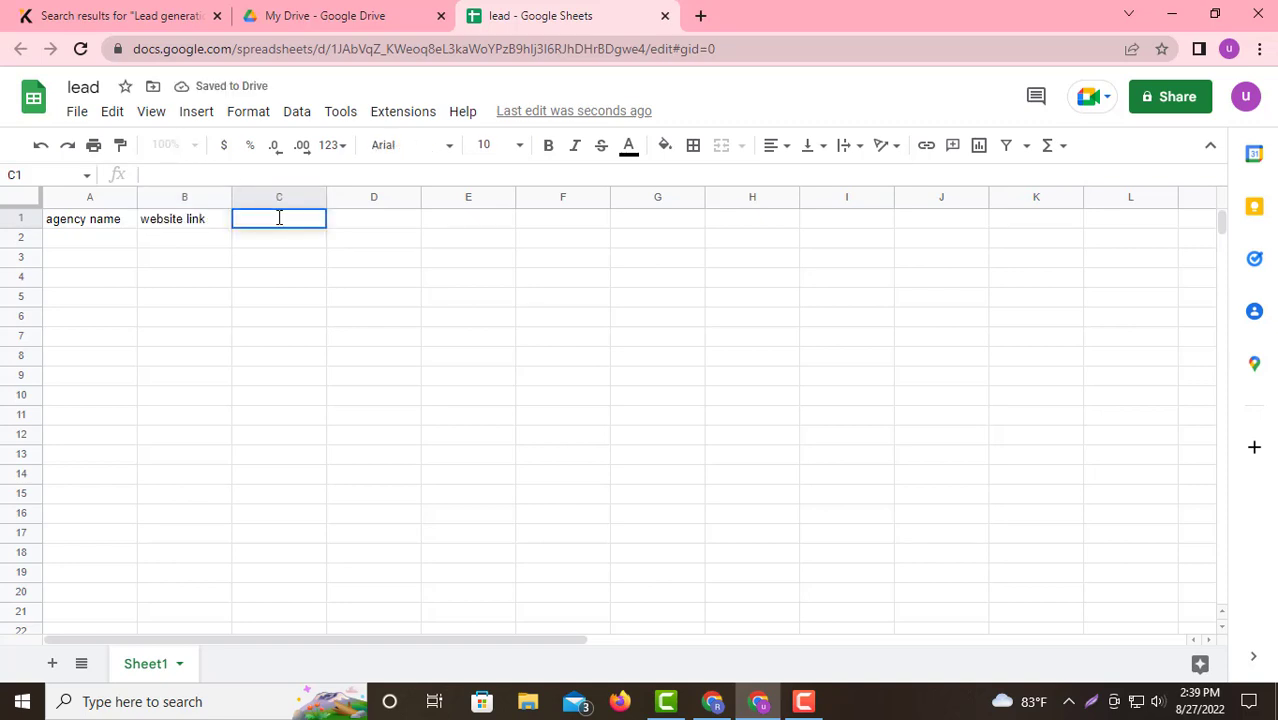
type("phone")
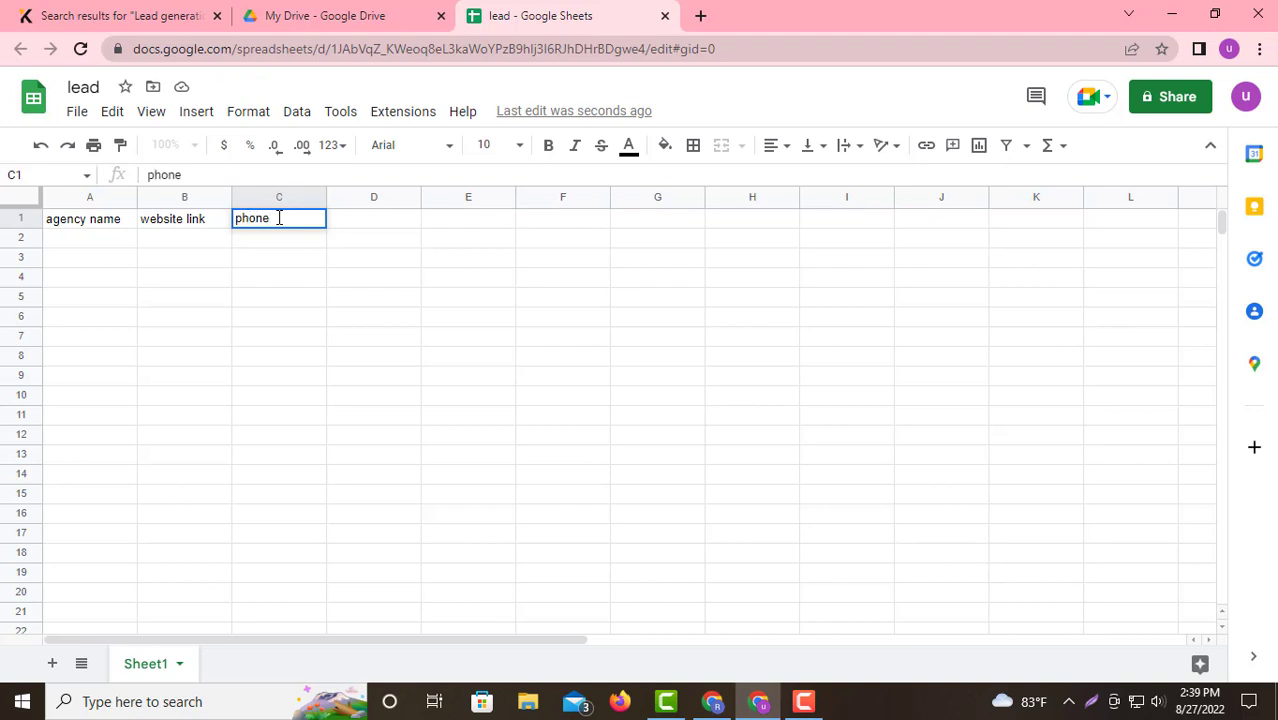
type(" number")
left_click(369, 221)
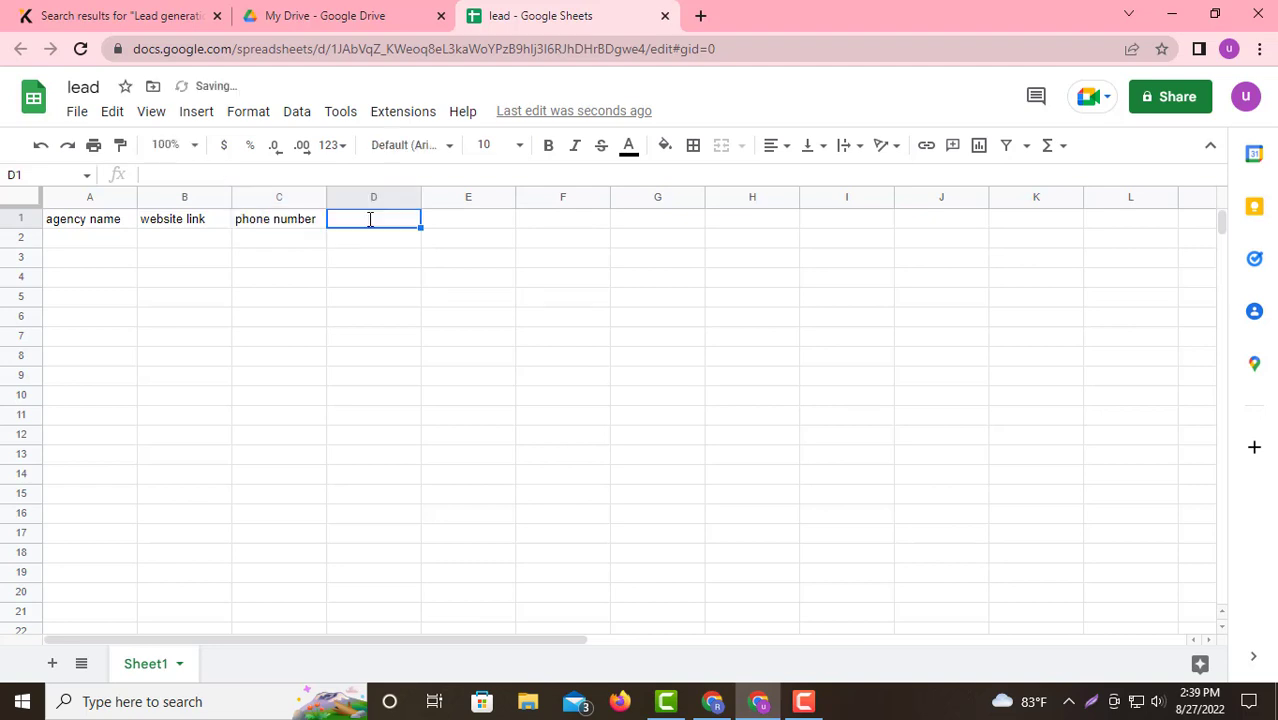
double_click(370, 218)
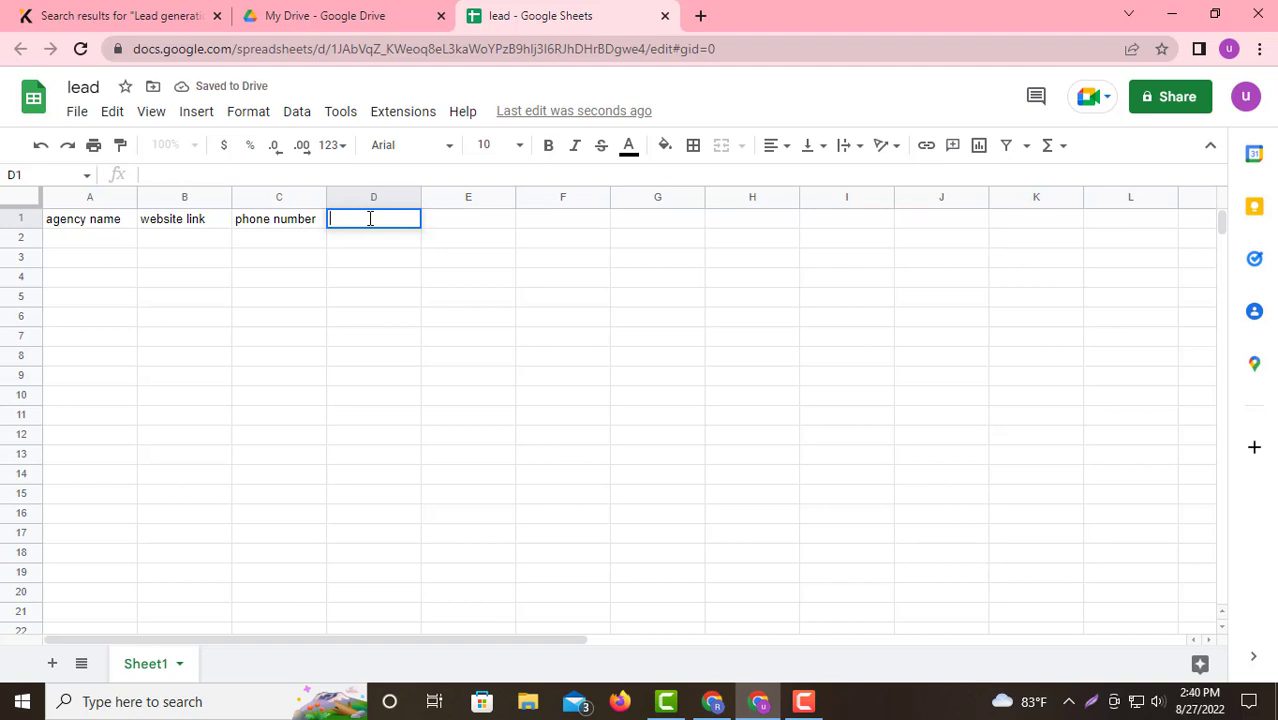
type("la")
key("BackSpace")
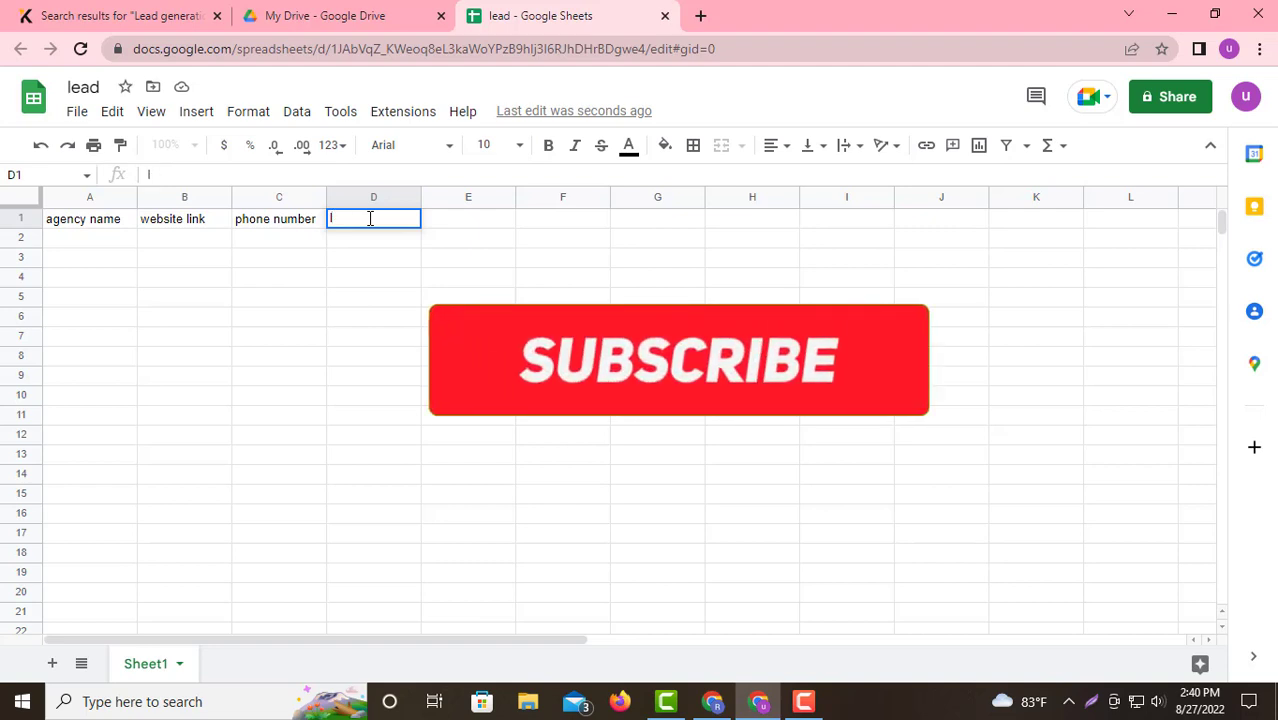
type("oca")
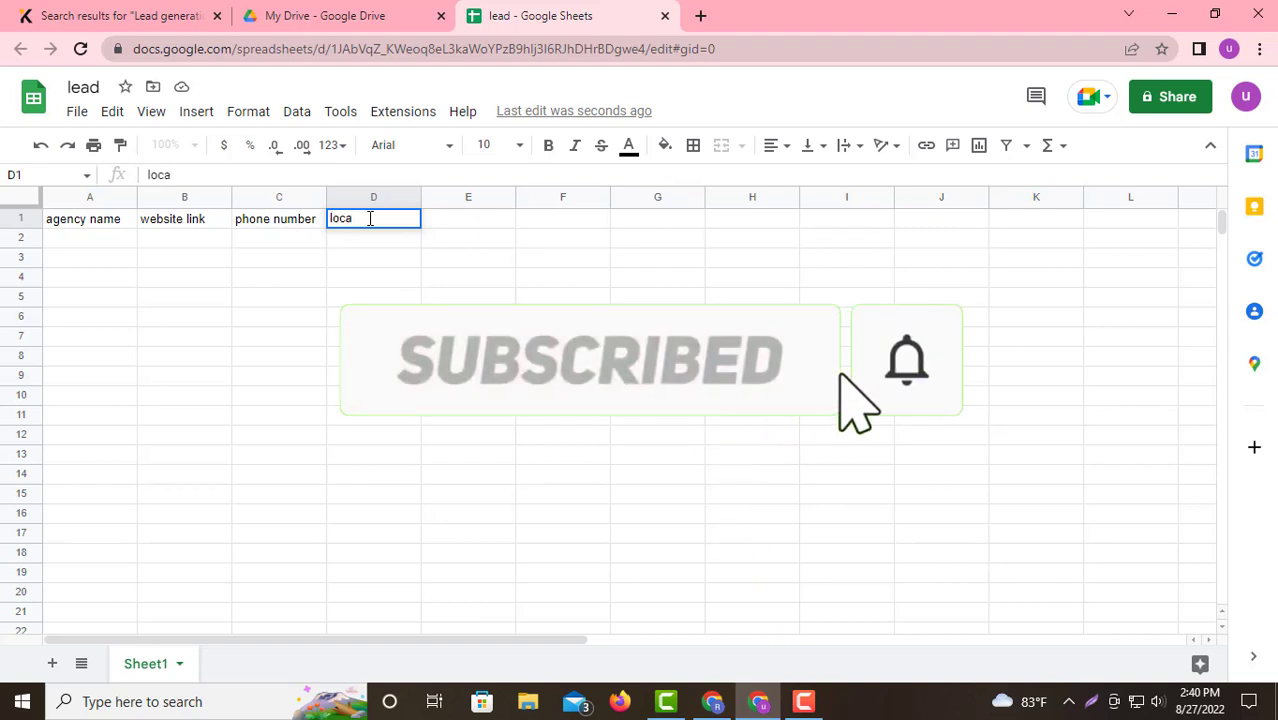
type("ti")
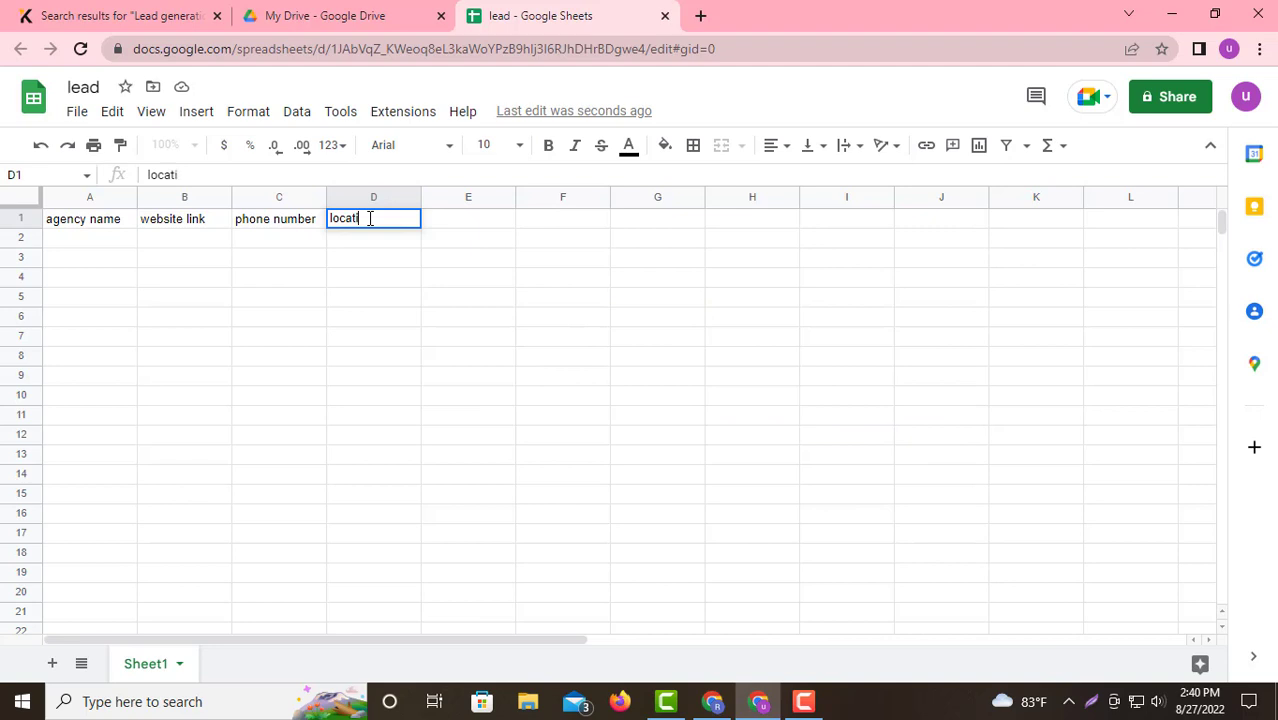
type("on")
Enter the column headers "email" in E1, "state" in F1 and "city" in G1
left_click(450, 218)
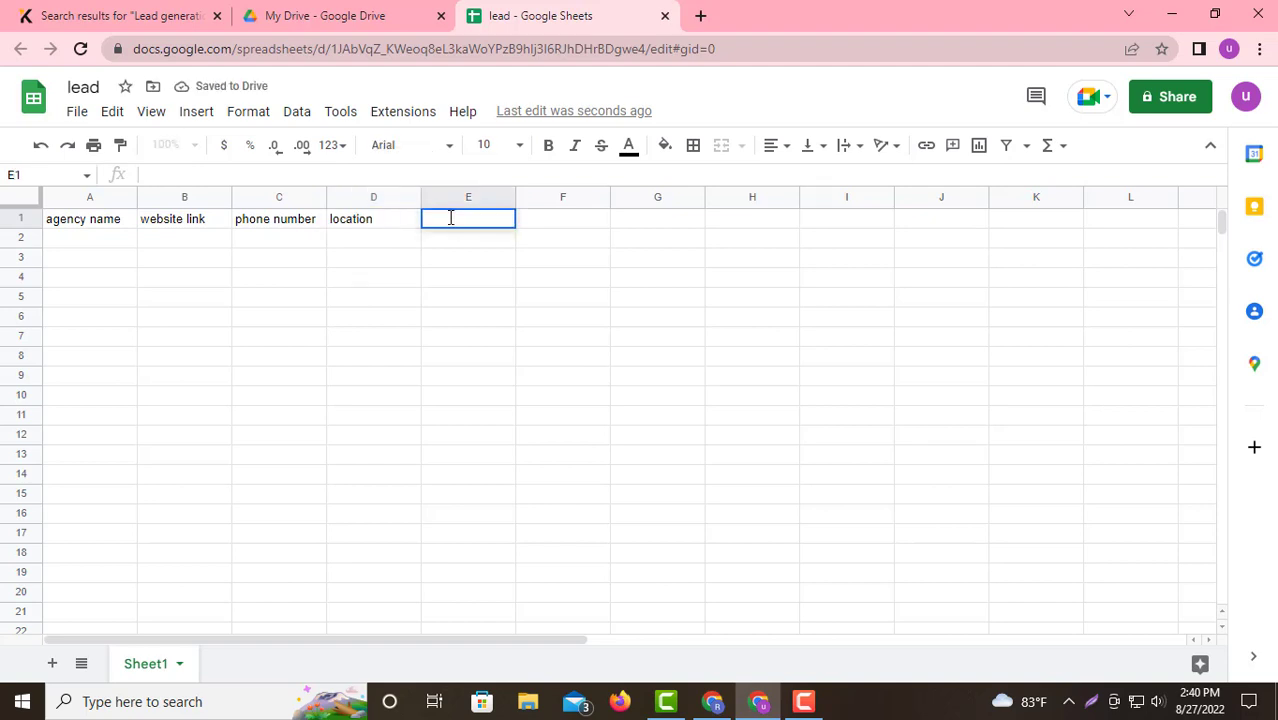
type("em")
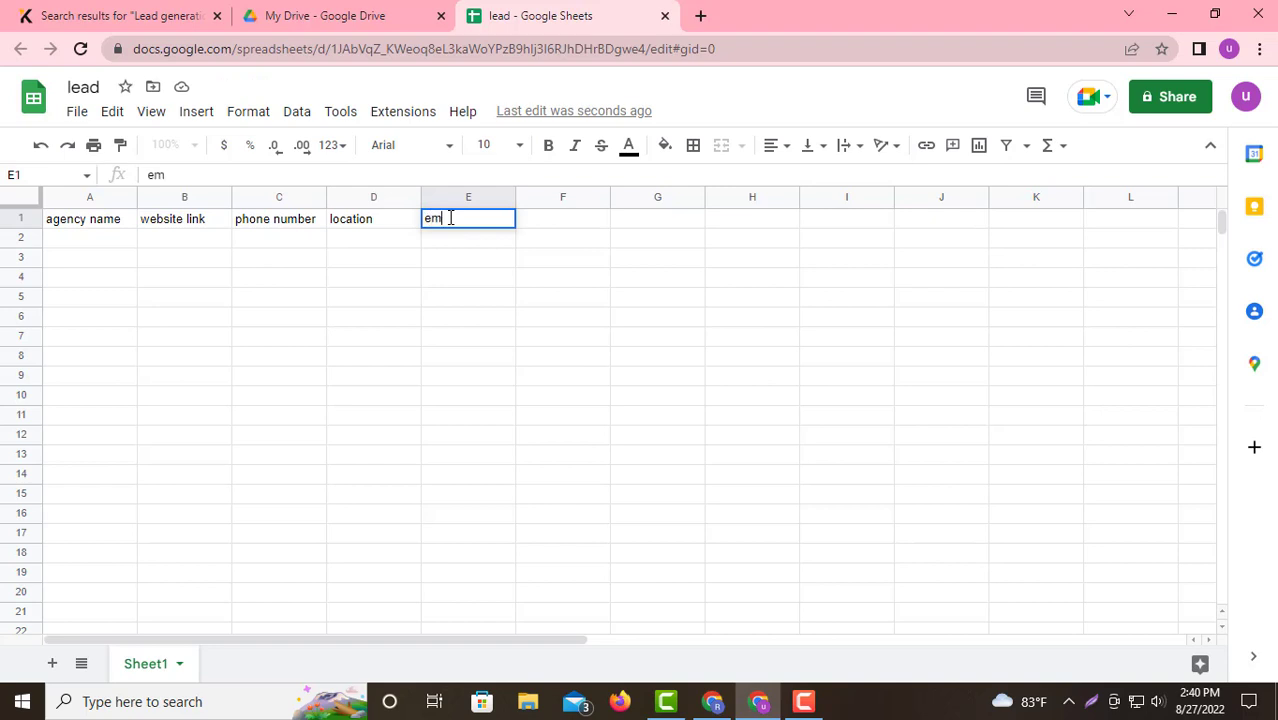
type("ail")
left_click(530, 220)
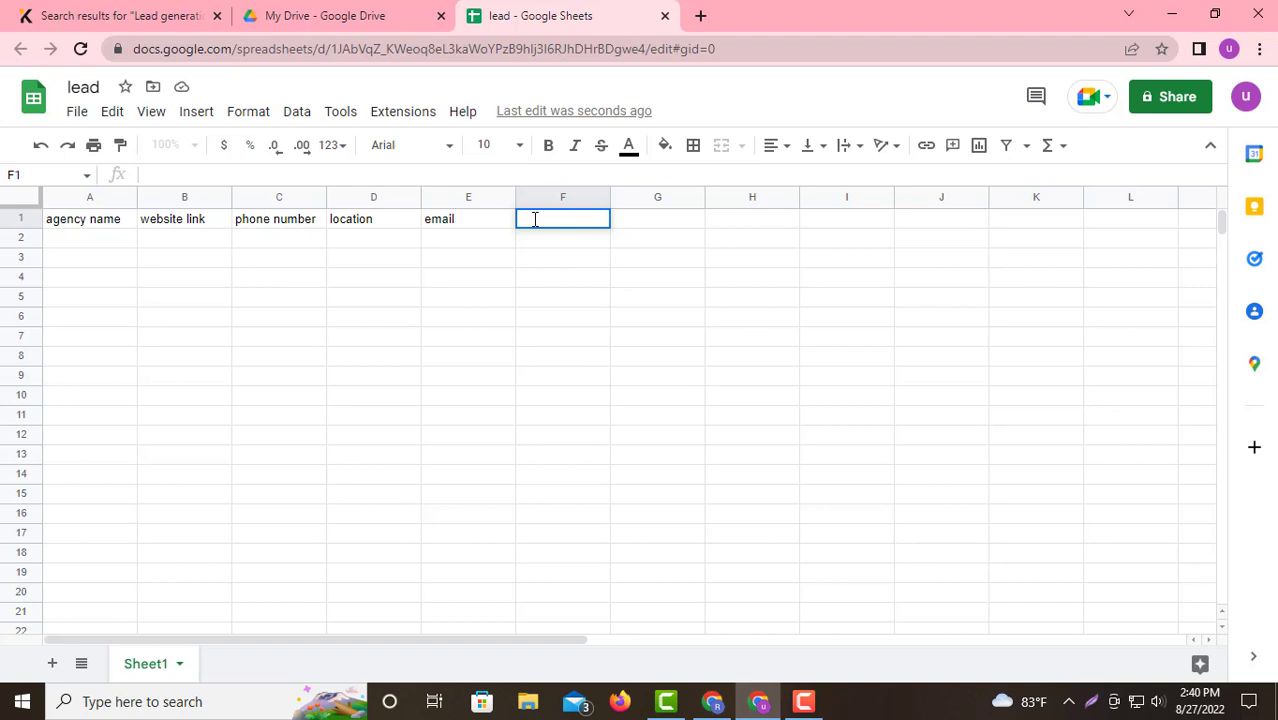
type("sa")
left_click(639, 218)
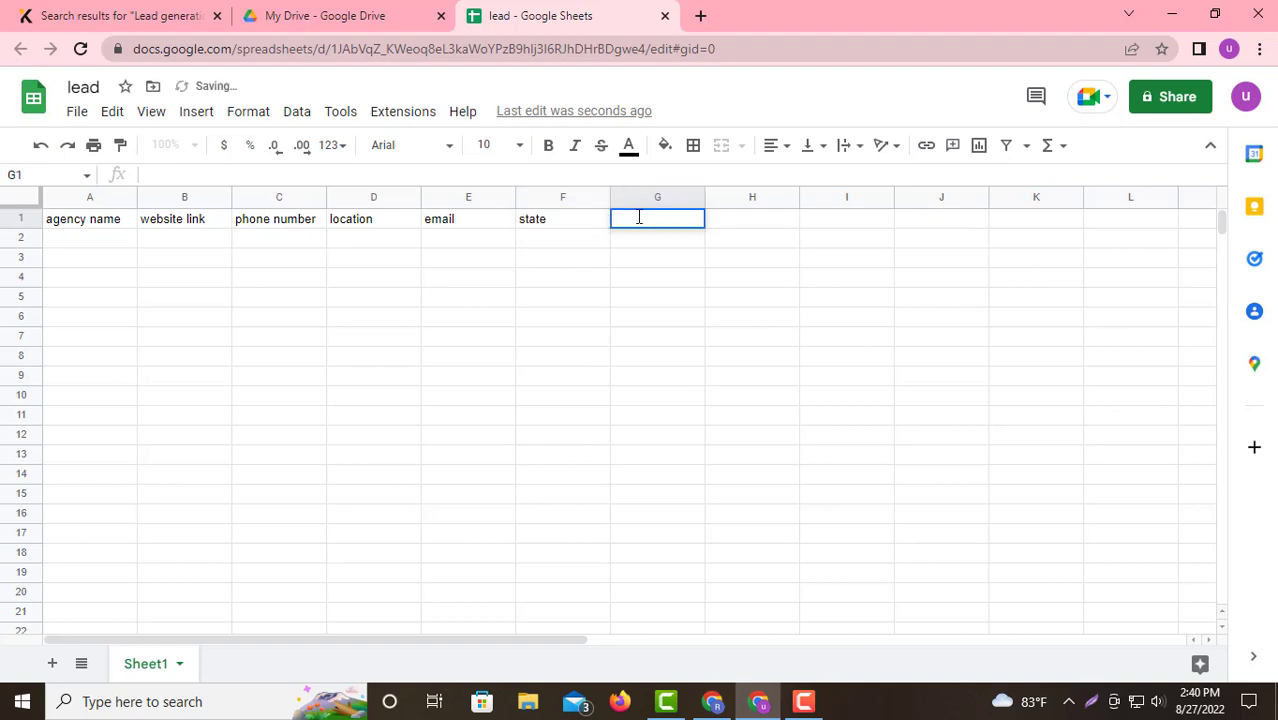
type("city")
Enter the column headers "facebook link" in H1 and "instragram link" in I1
left_click(740, 219)
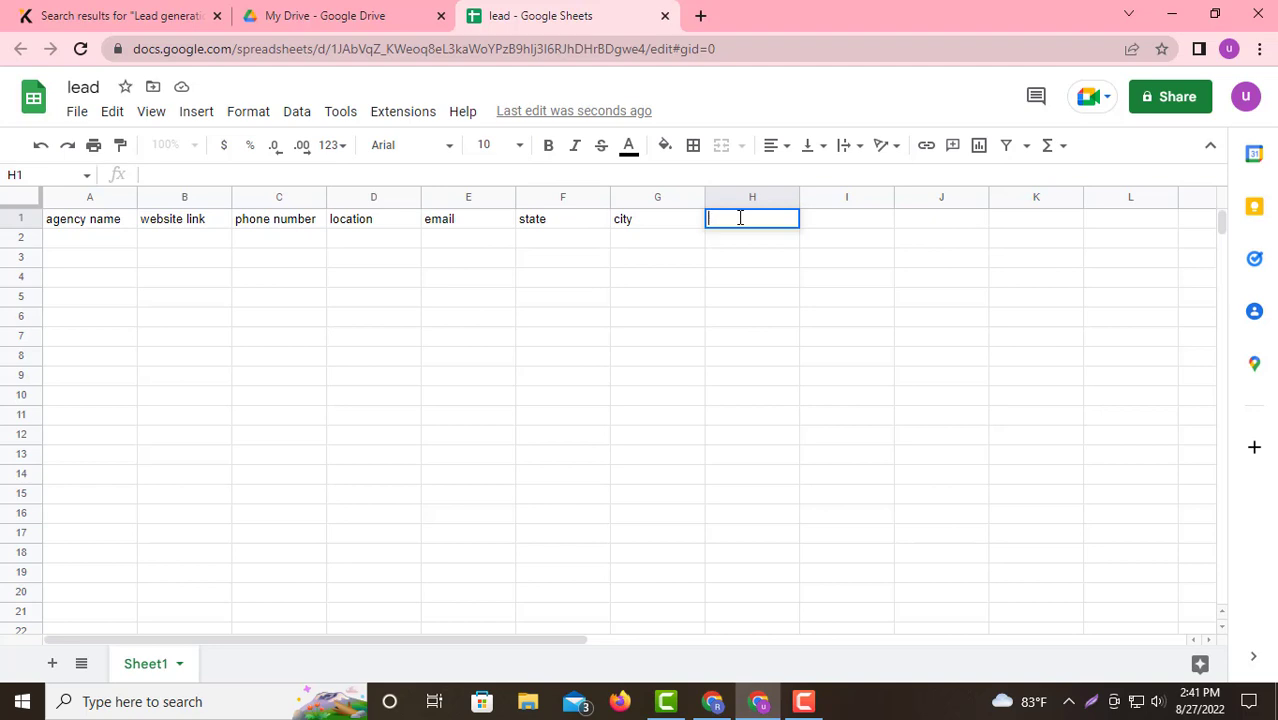
type("cebook li")
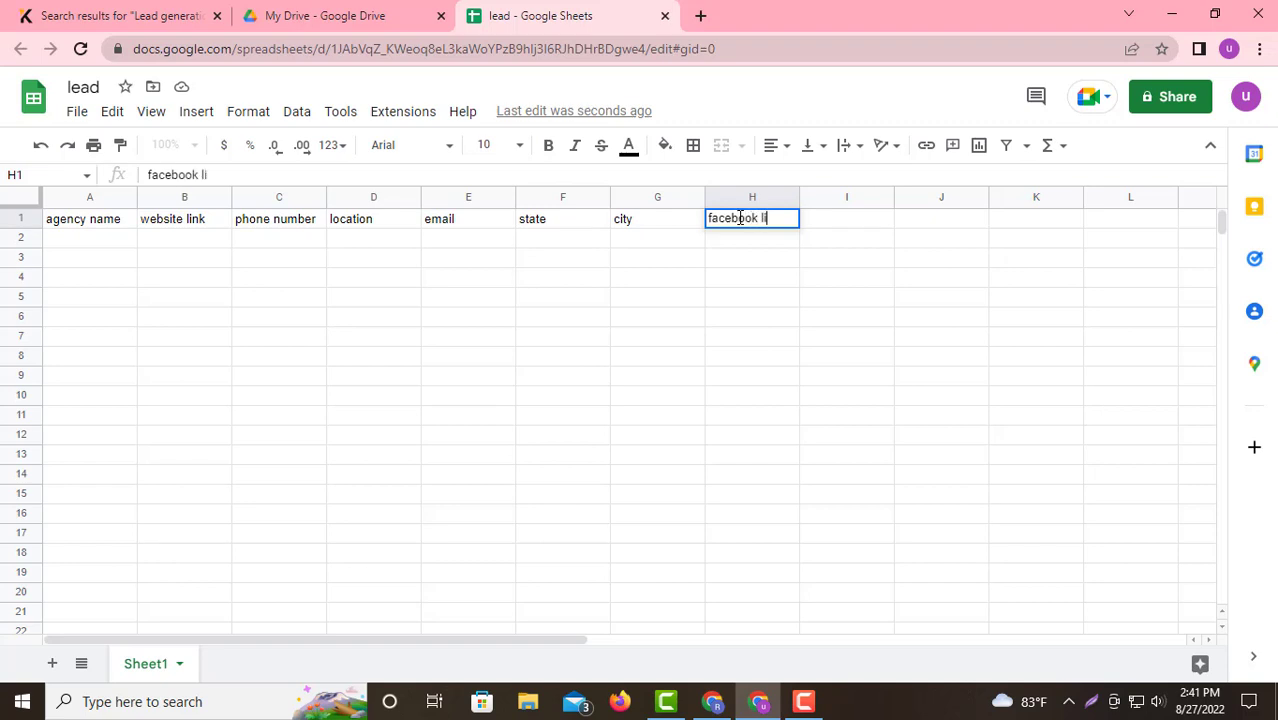
type("ng")
double_click(869, 219)
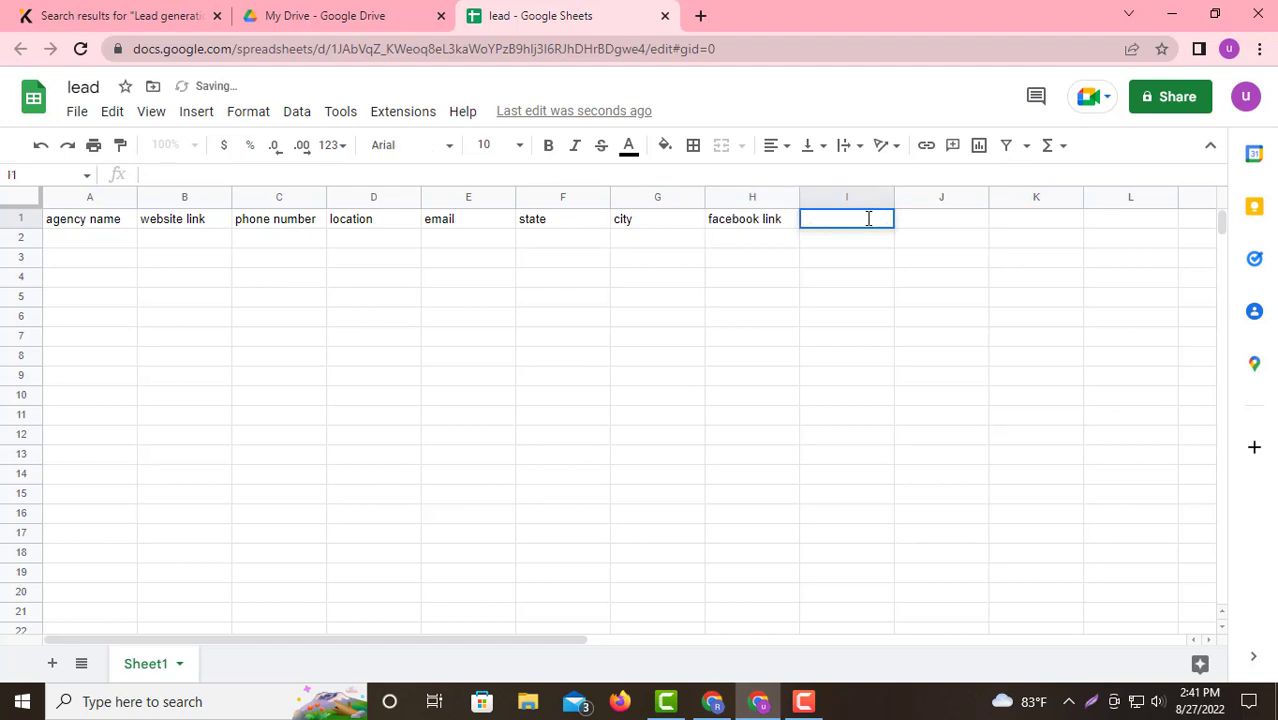
type("instra")
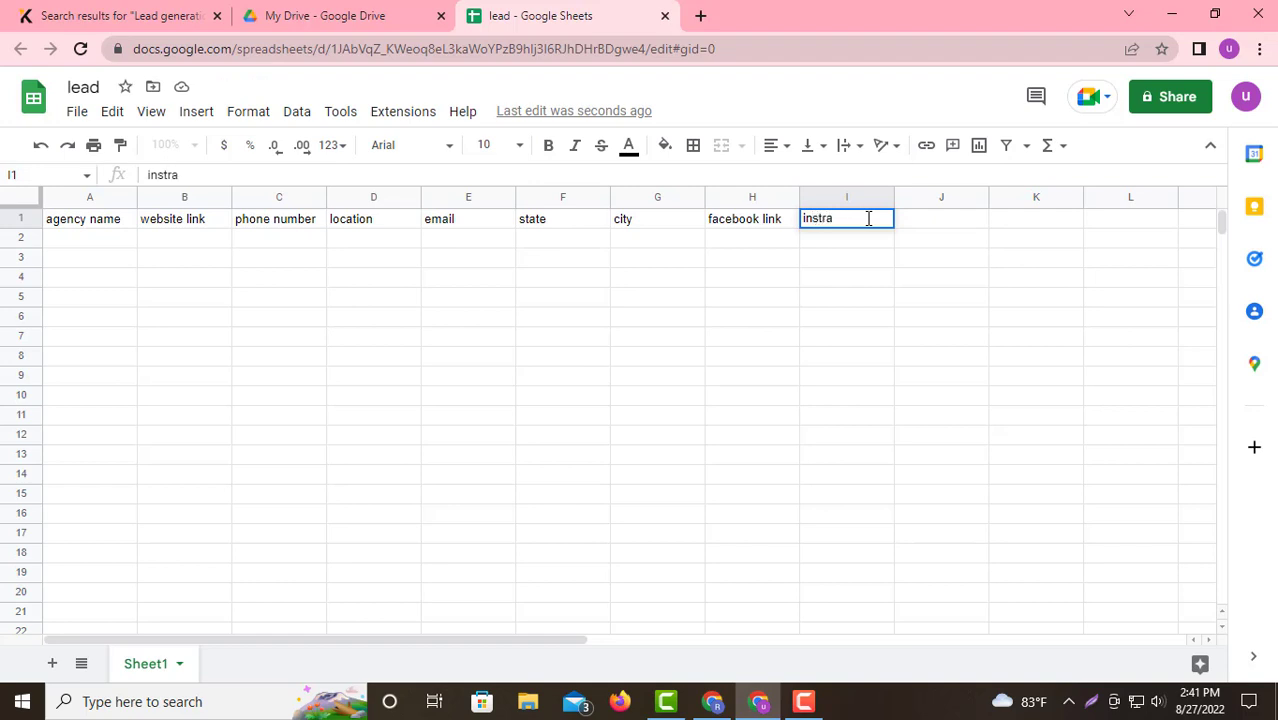
type("gram link")
Widen columns A through H so the header row has more room for the lead data
left_click_drag(137, 198, 330, 202)
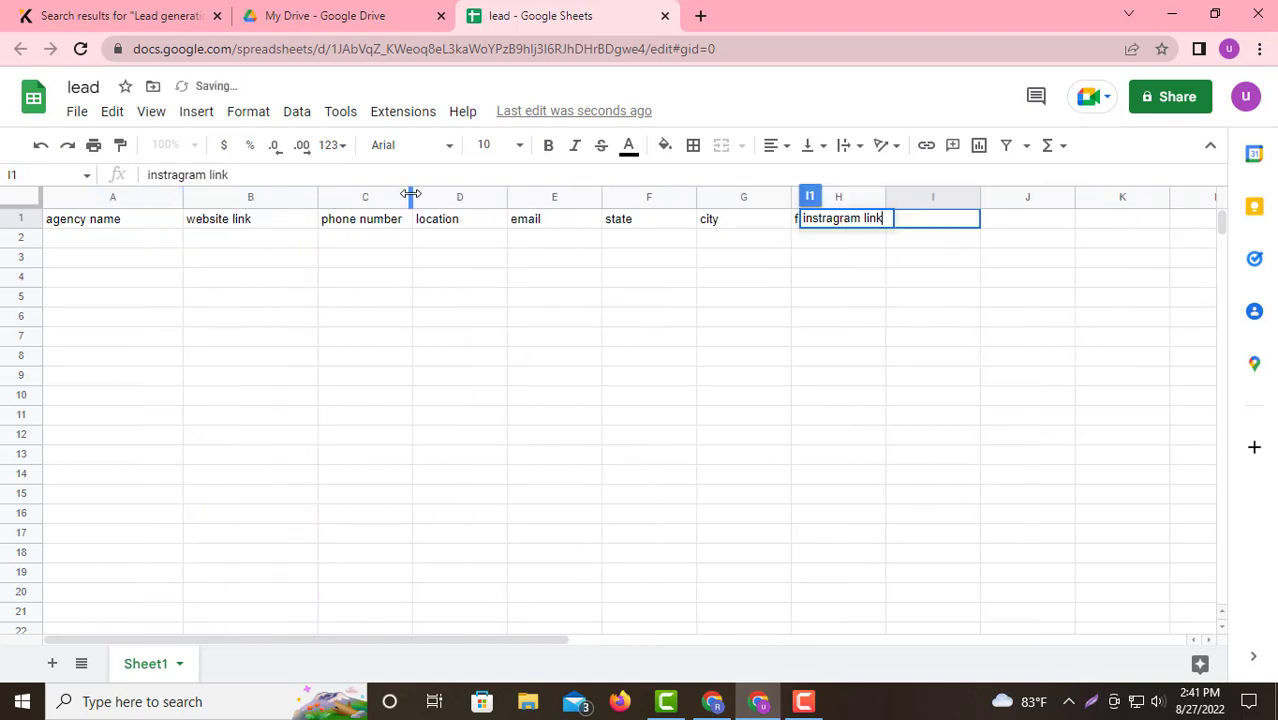
left_click_drag(412, 200, 451, 201)
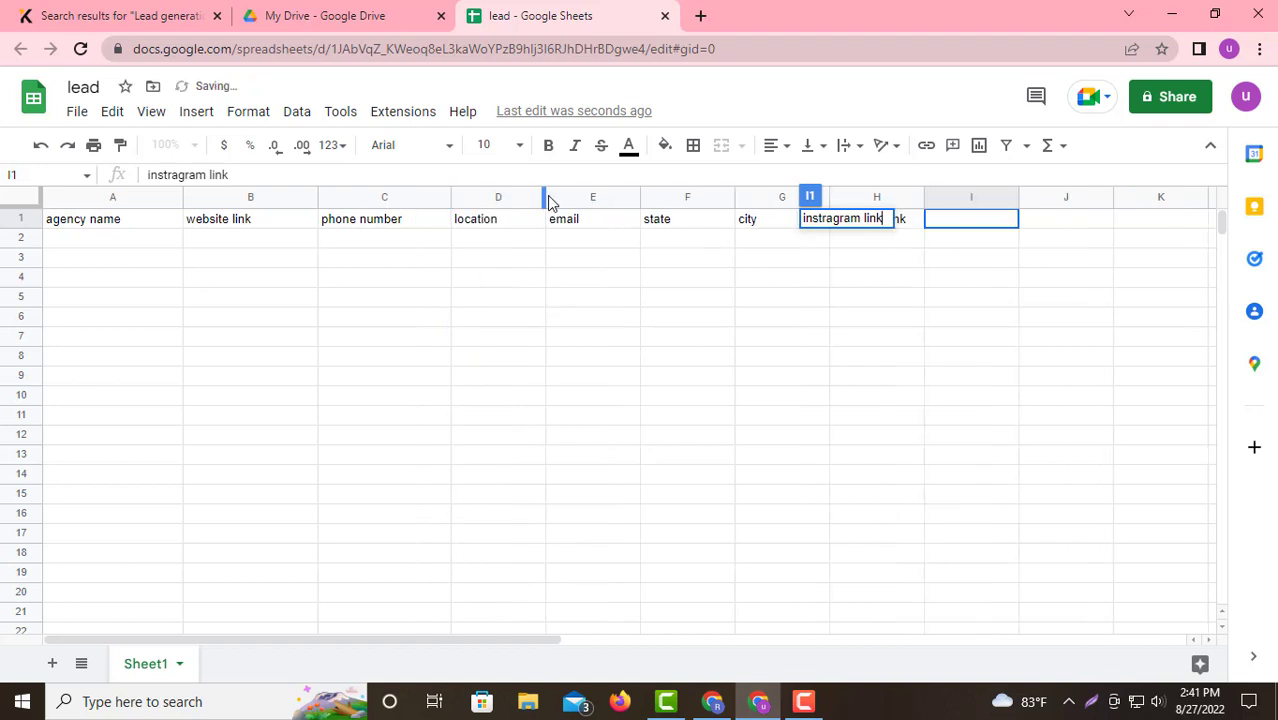
left_click_drag(545, 197, 596, 198)
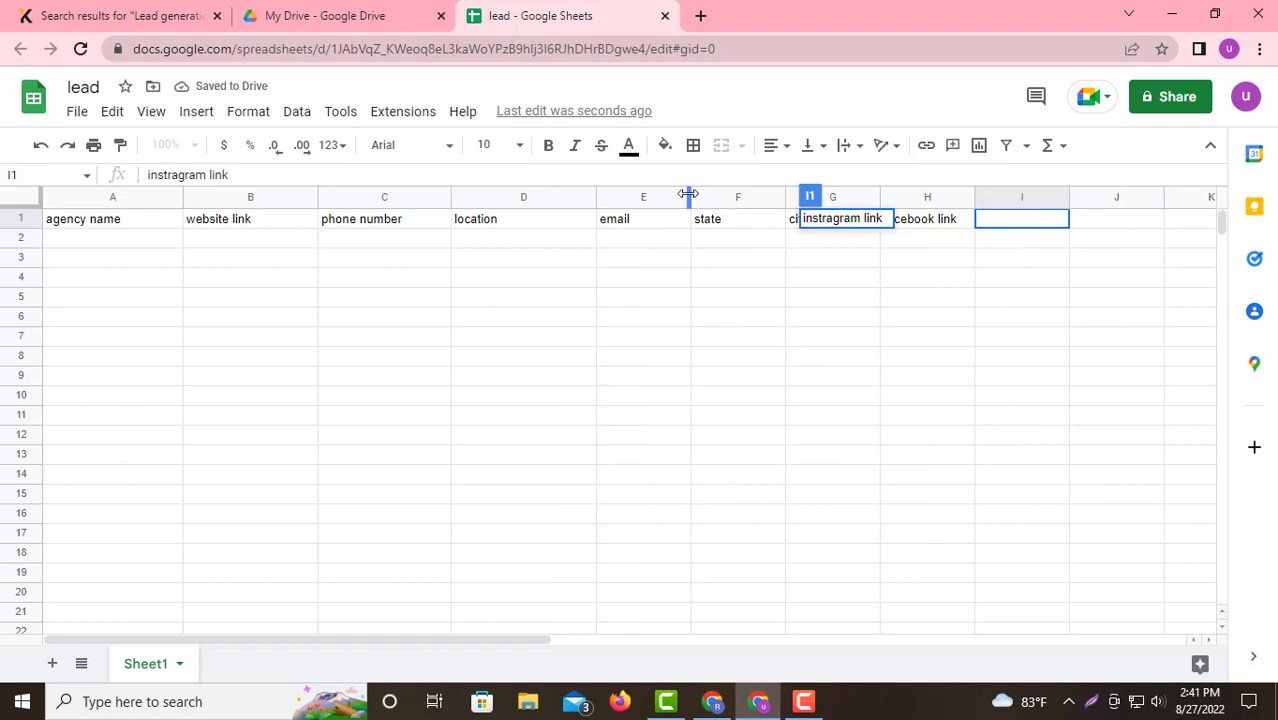
left_click_drag(688, 193, 739, 193)
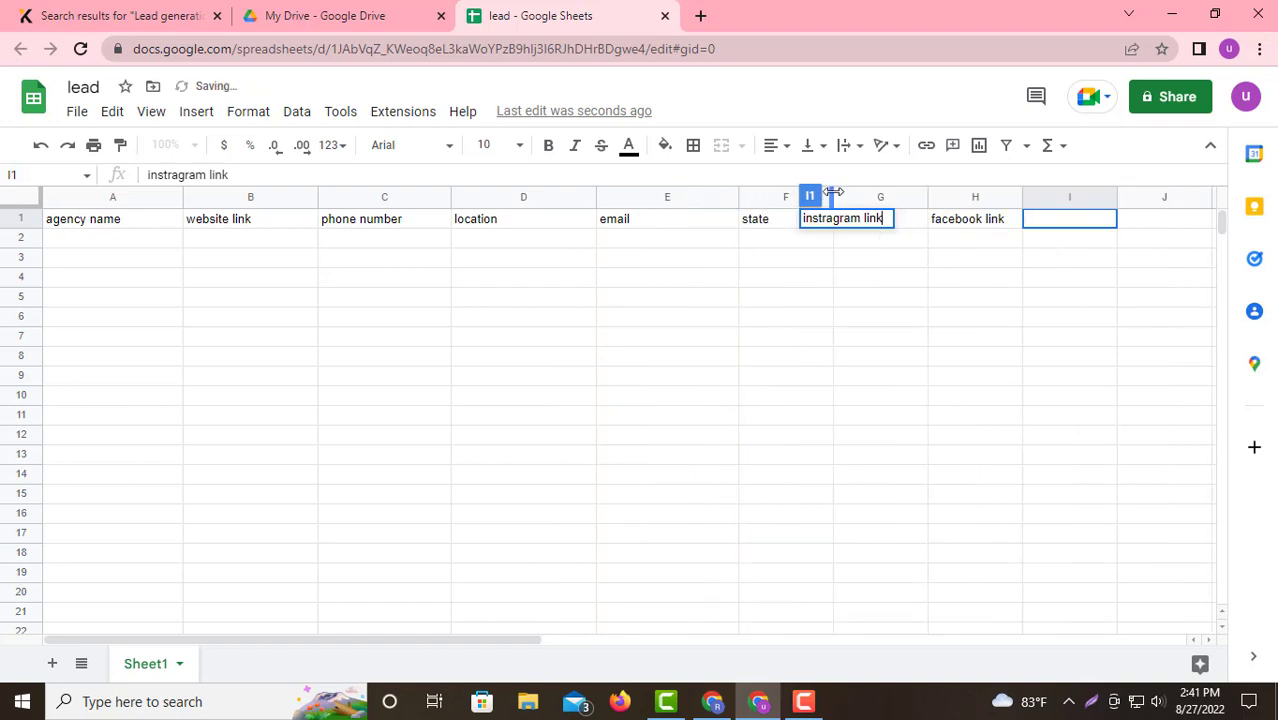
left_click_drag(833, 193, 875, 193)
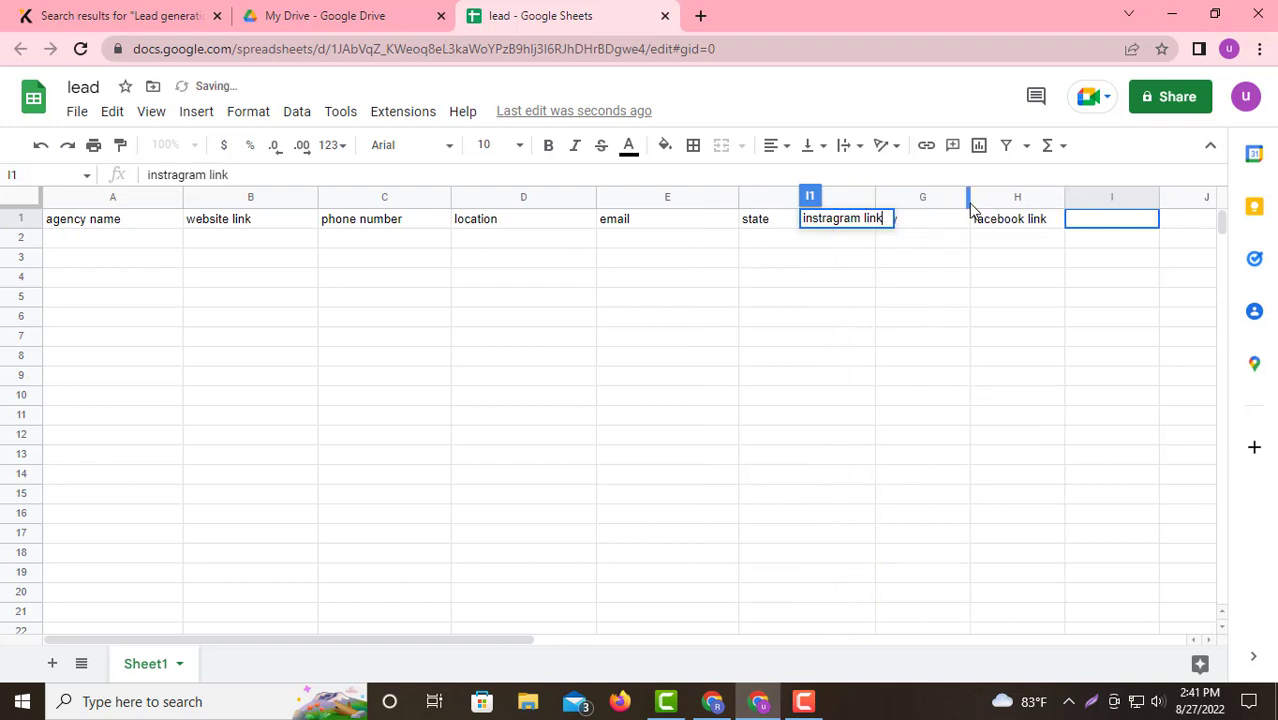
left_click_drag(970, 205, 993, 196)
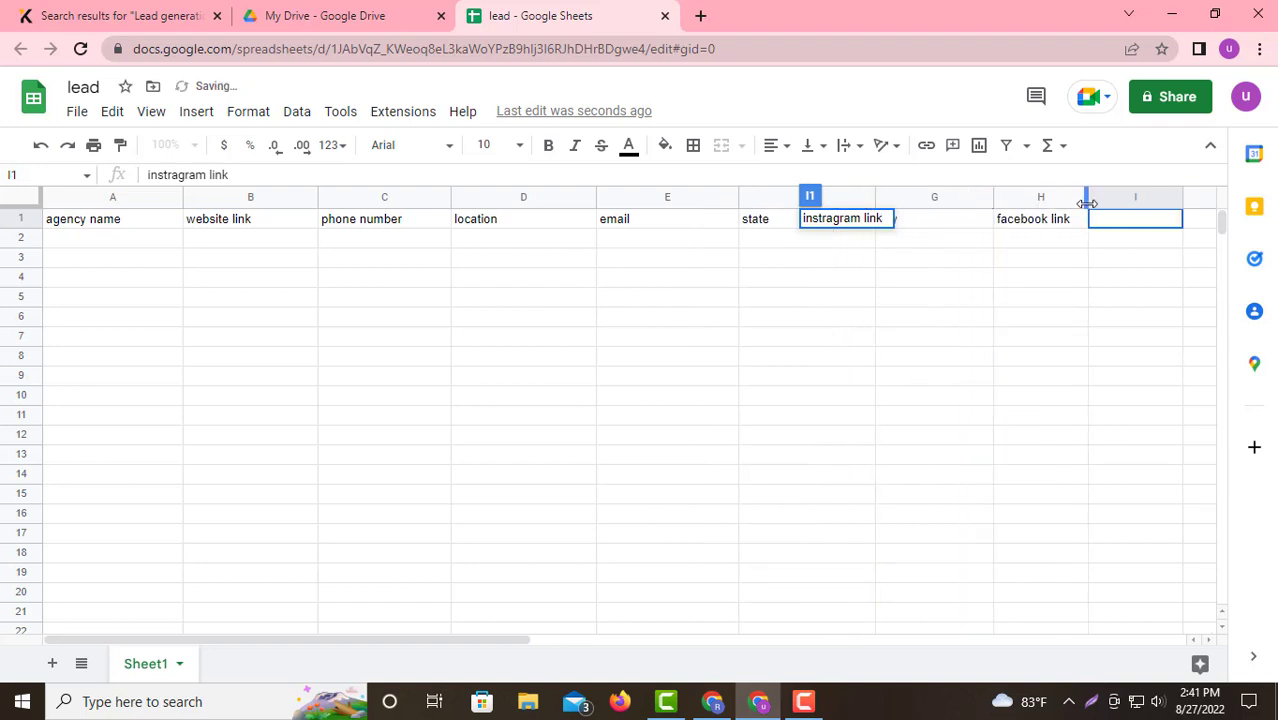
left_click_drag(1087, 197, 1123, 197)
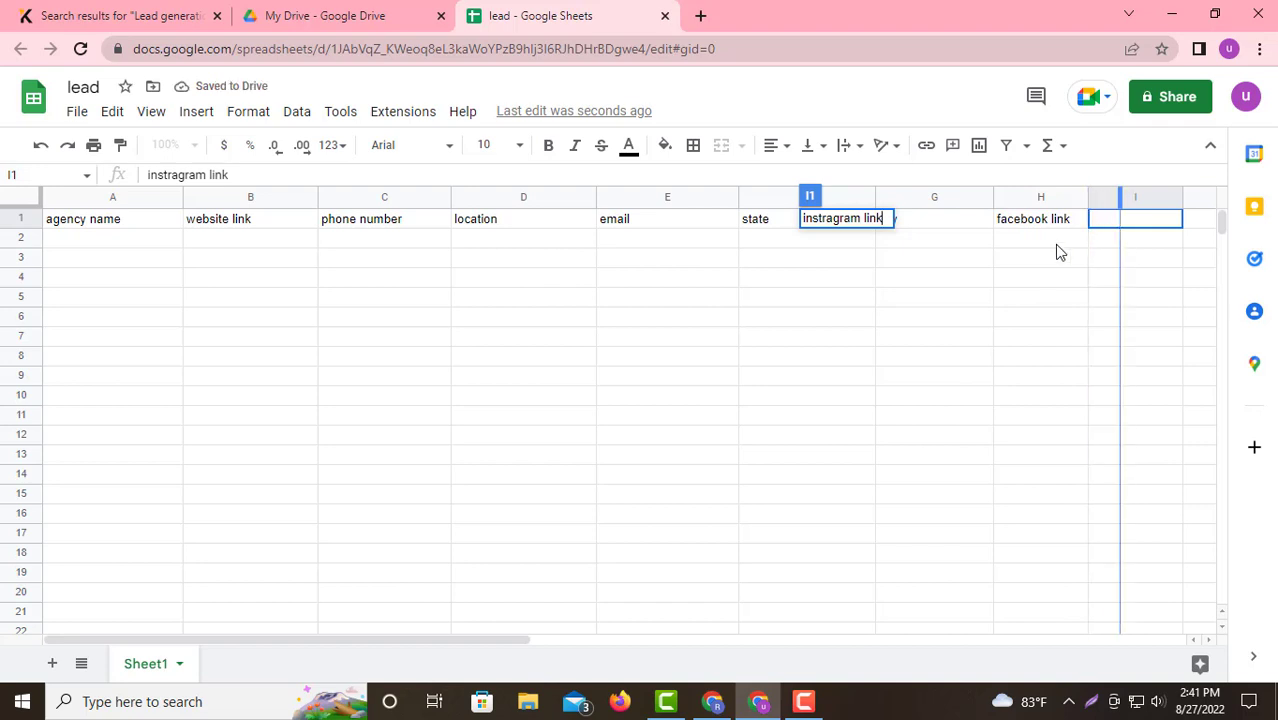
Fill the header row 1 with a light red background colour and center its text horizontally
left_click(762, 286)
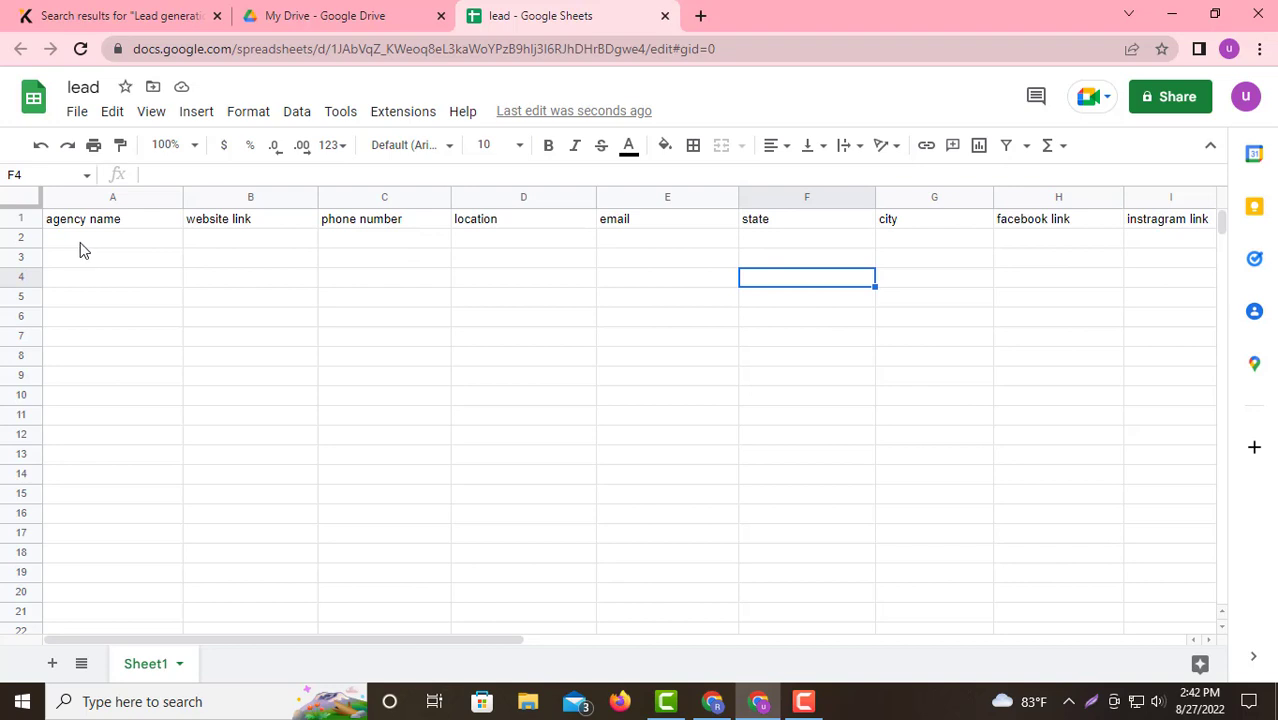
left_click(26, 218)
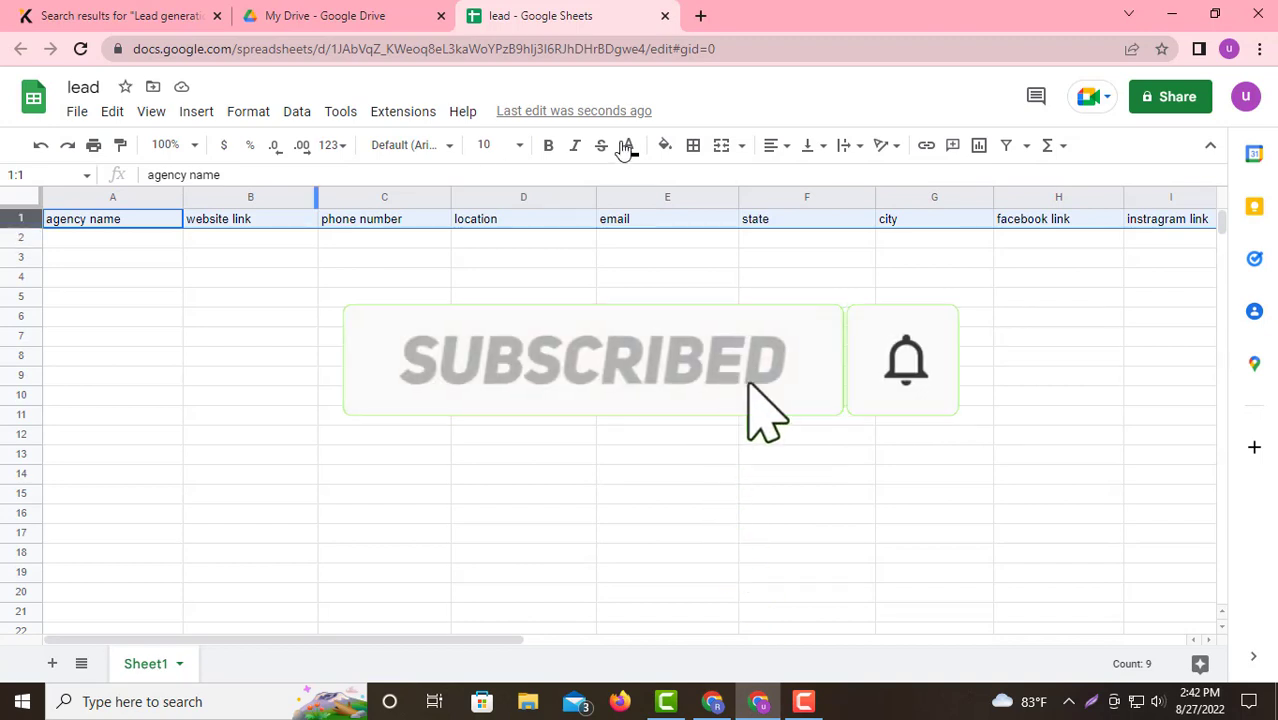
left_click(664, 150)
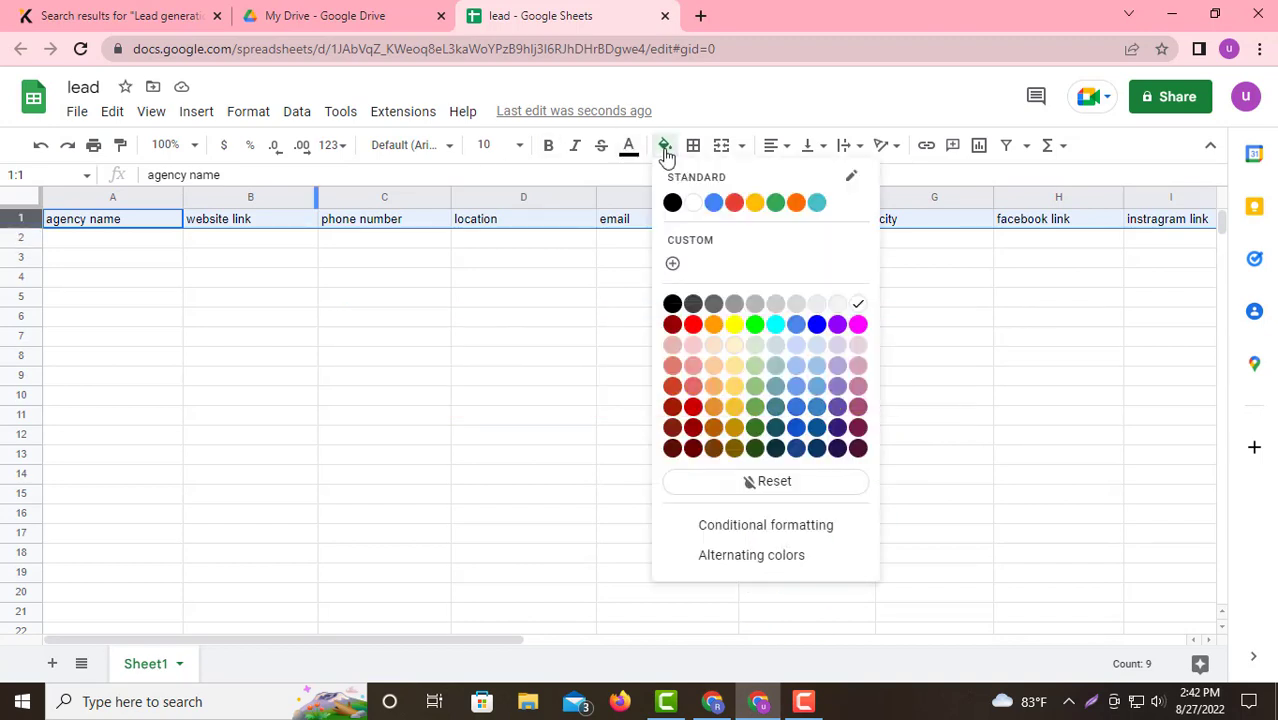
left_click(666, 153)
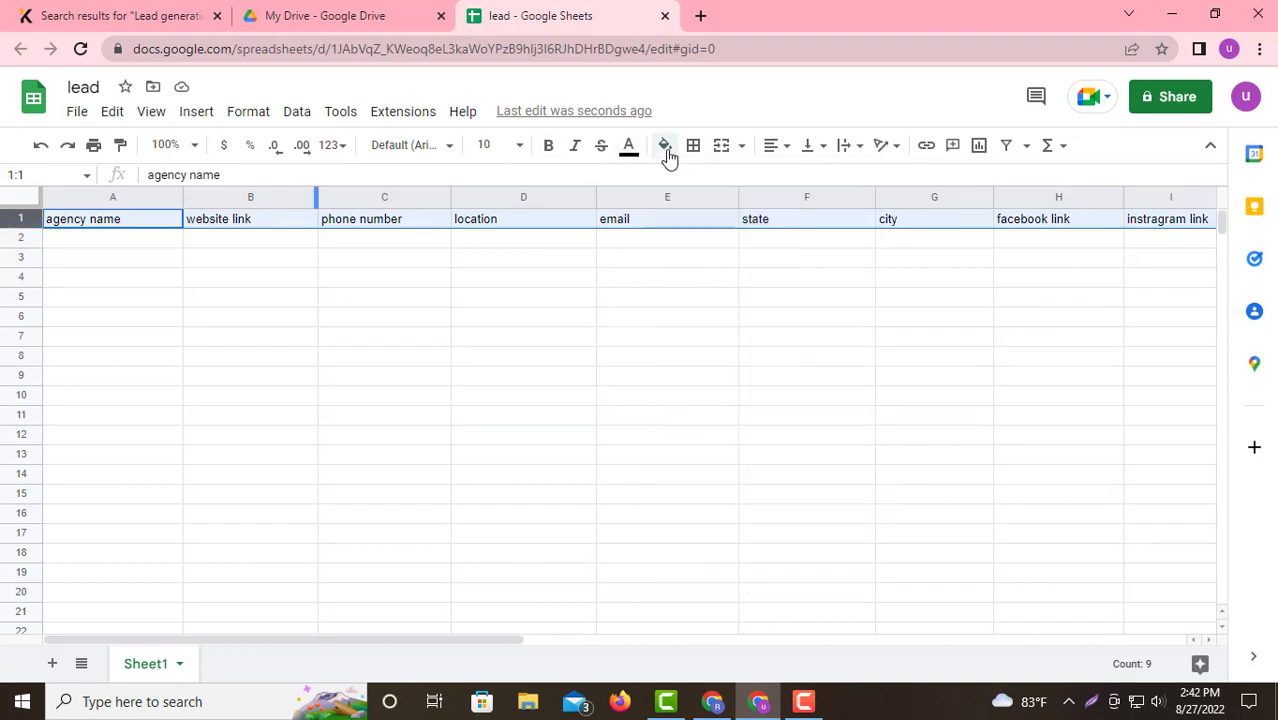
left_click(665, 152)
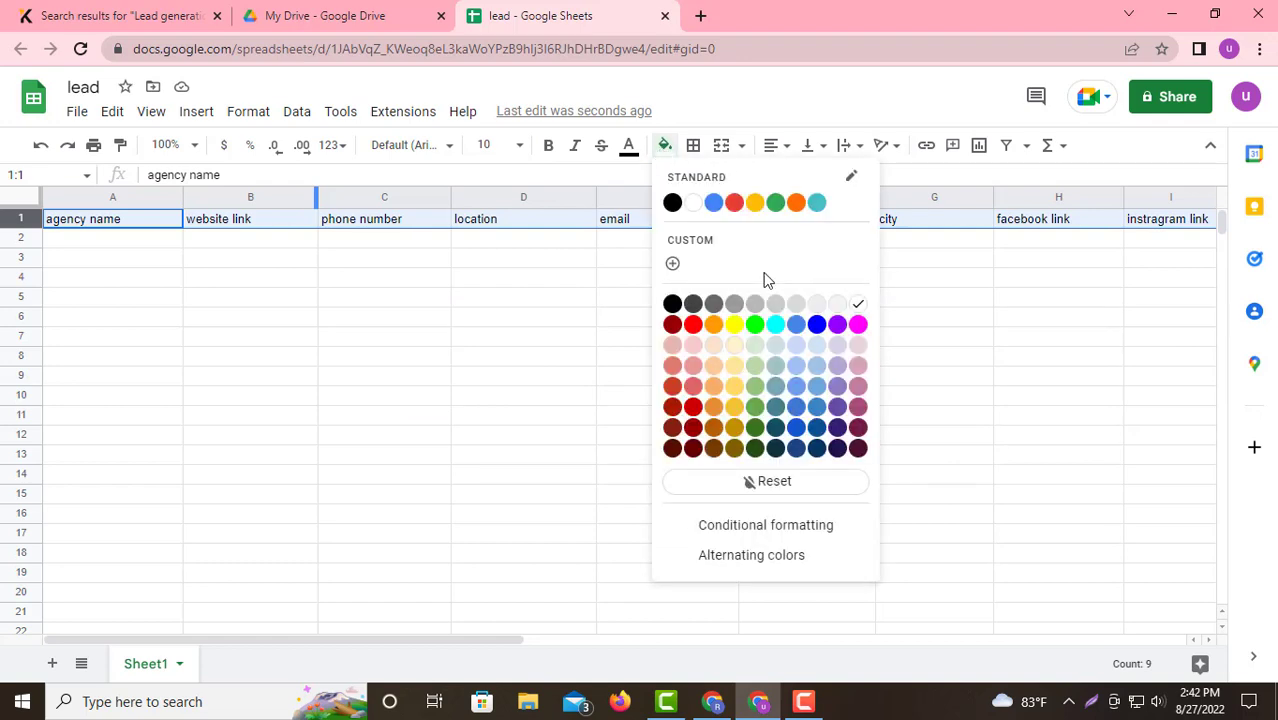
left_click(671, 346)
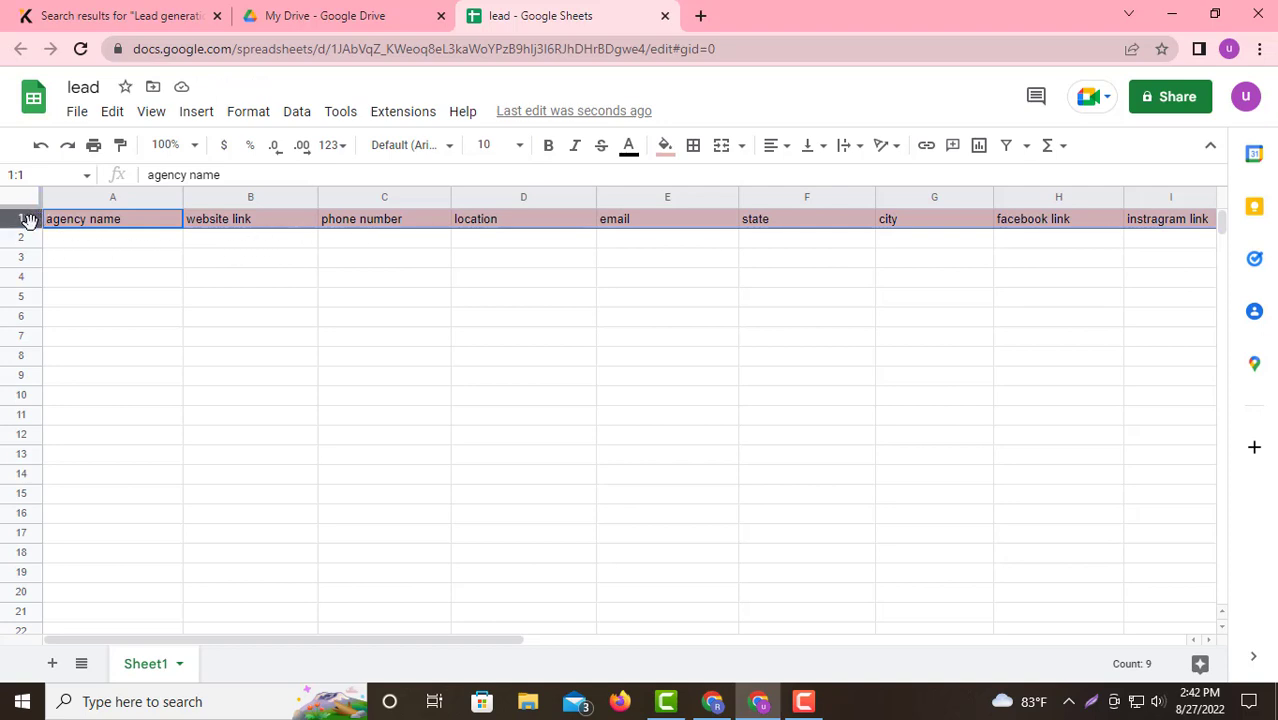
left_click(776, 146)
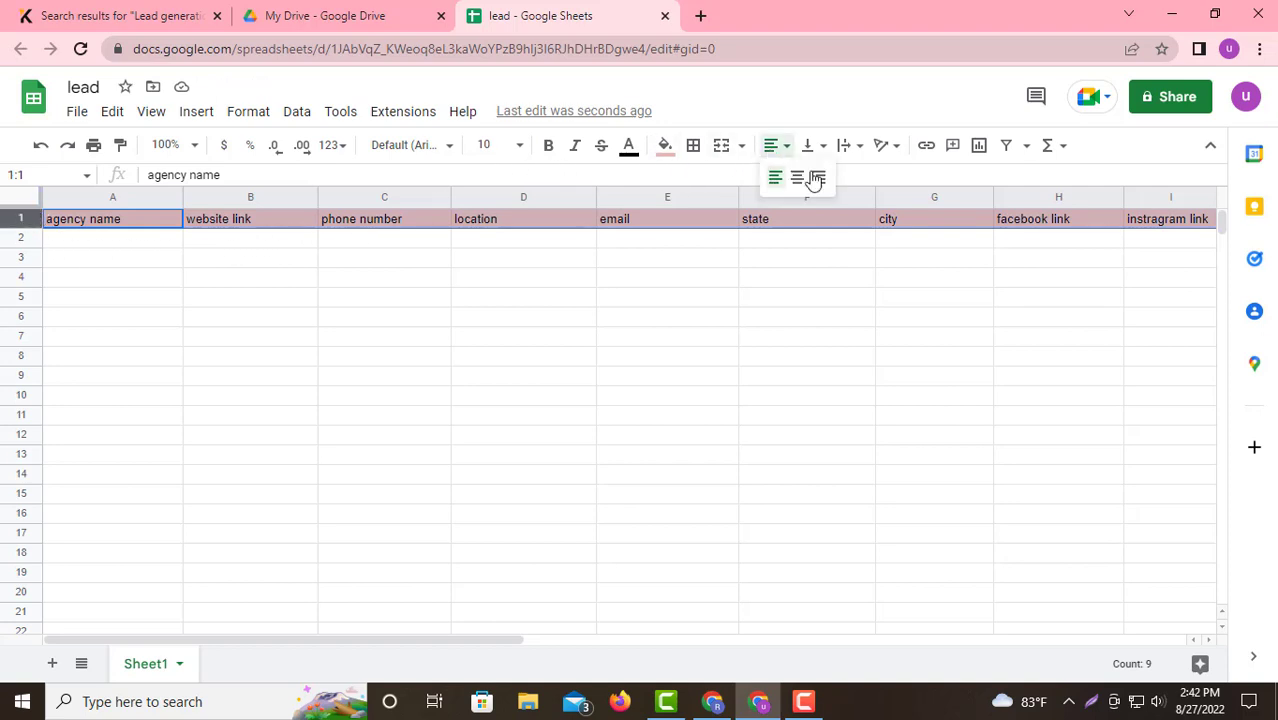
left_click(797, 178)
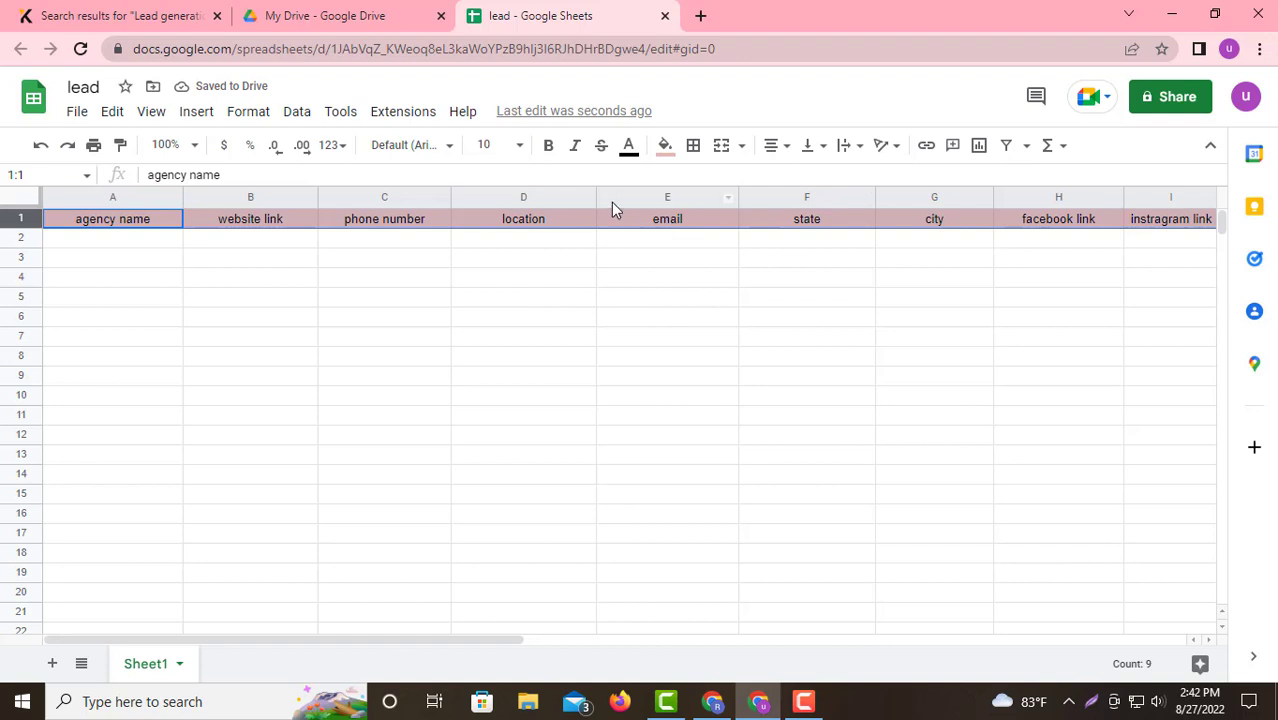
Freeze the sheet up to row 1 and select cell A2 for the first lead
left_click(156, 114)
left_click(196, 111)
left_click(151, 114)
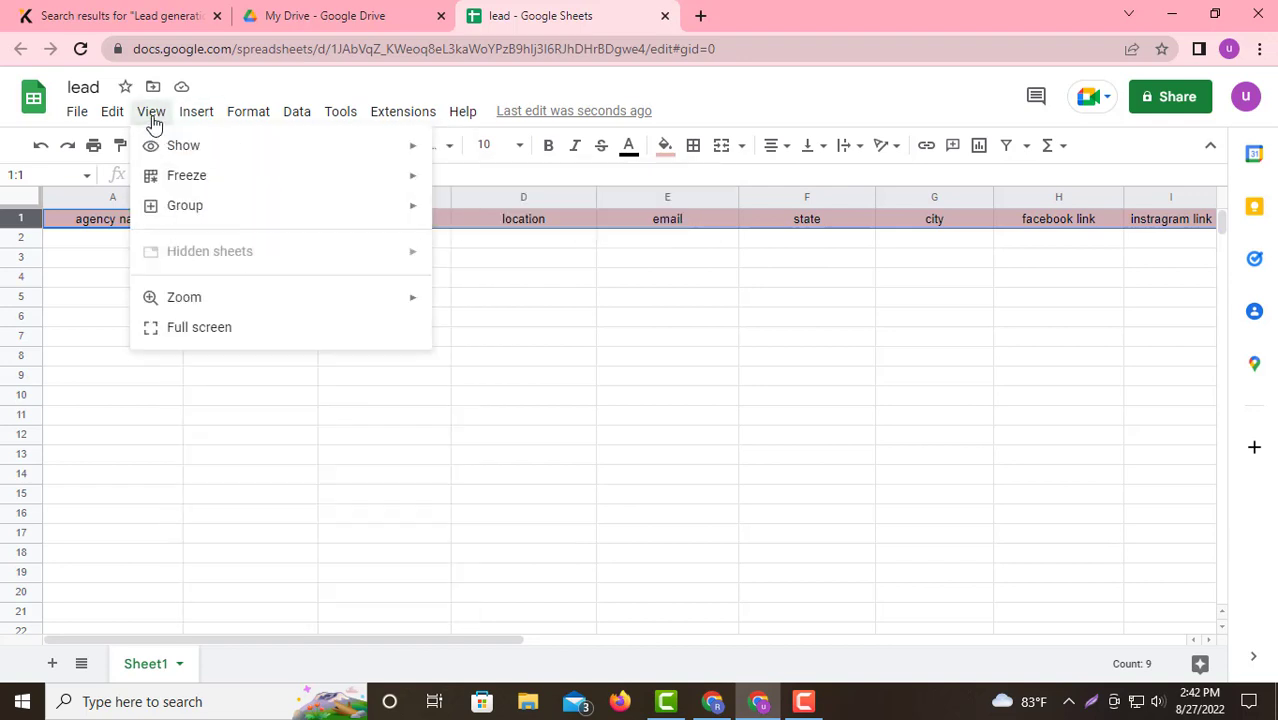
mouse_move(186, 182)
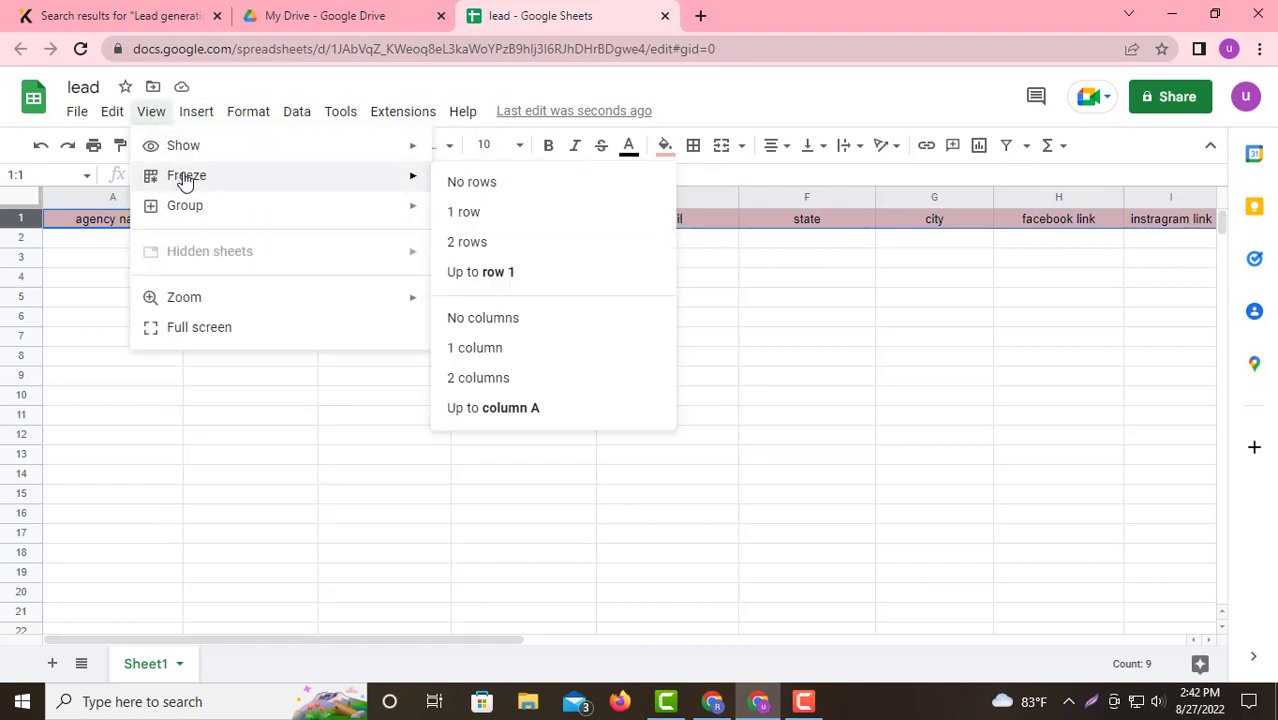
left_click(507, 276)
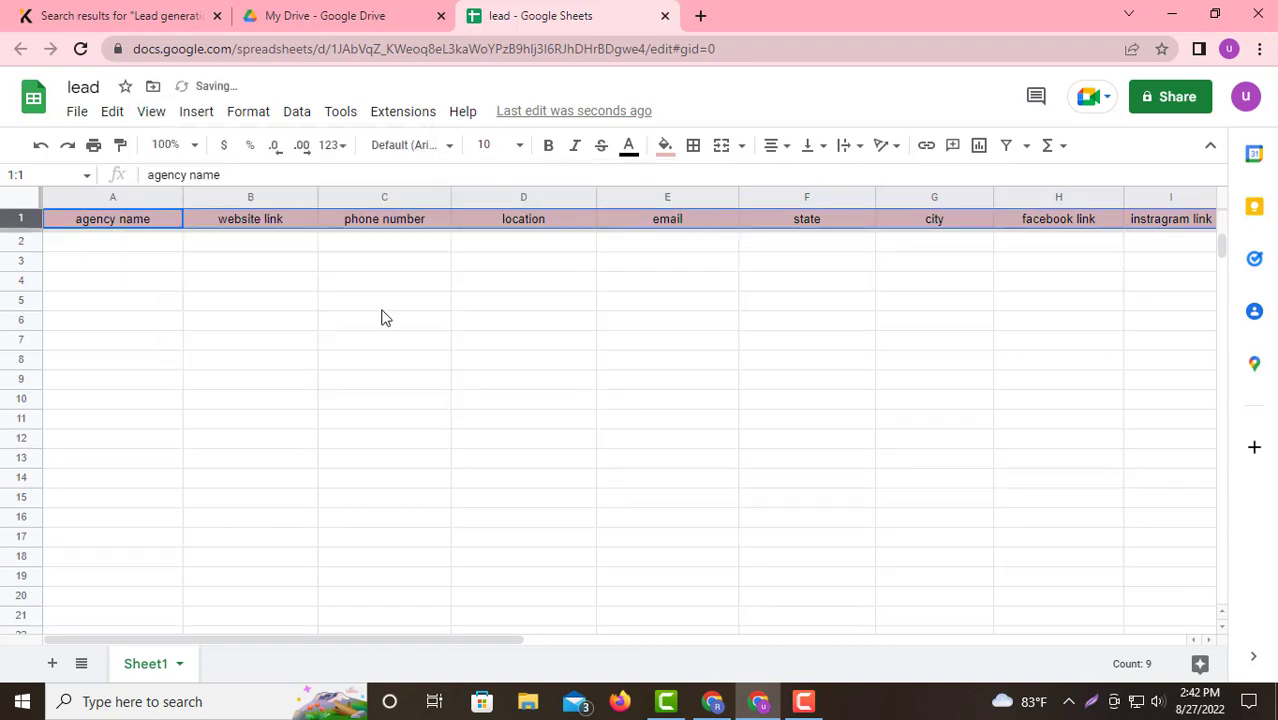
left_click(276, 248)
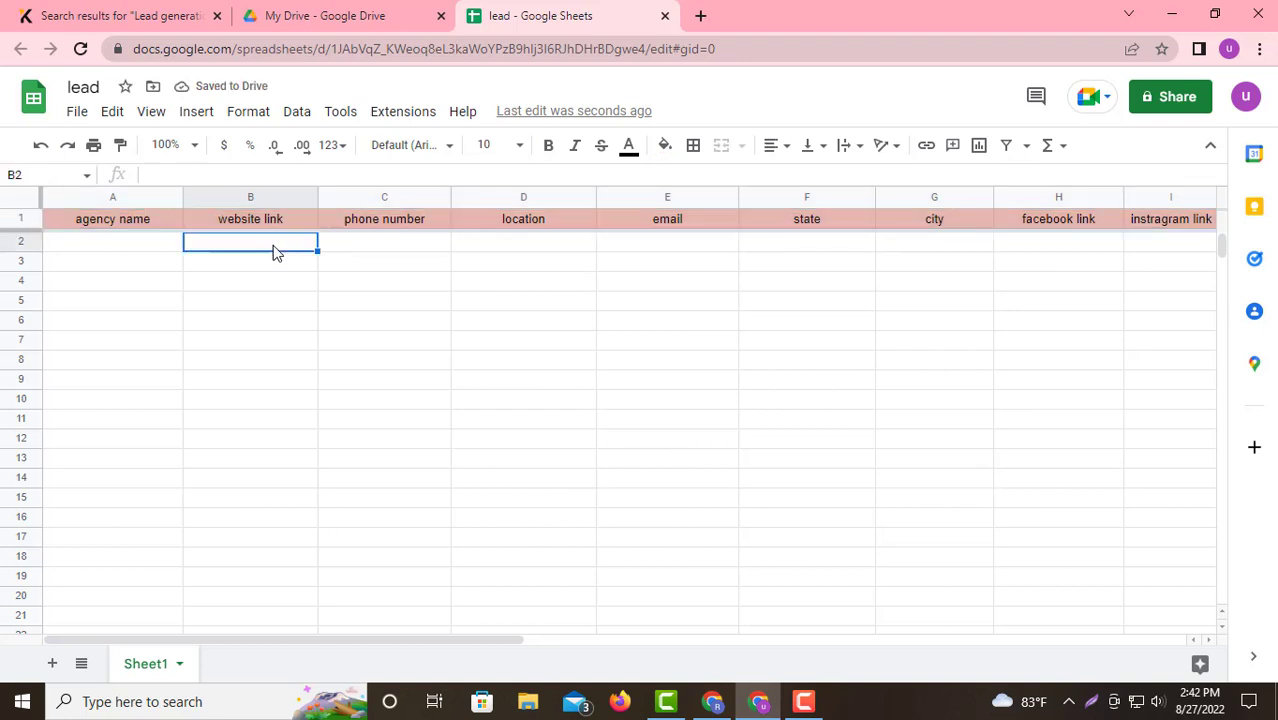
left_click(118, 250)
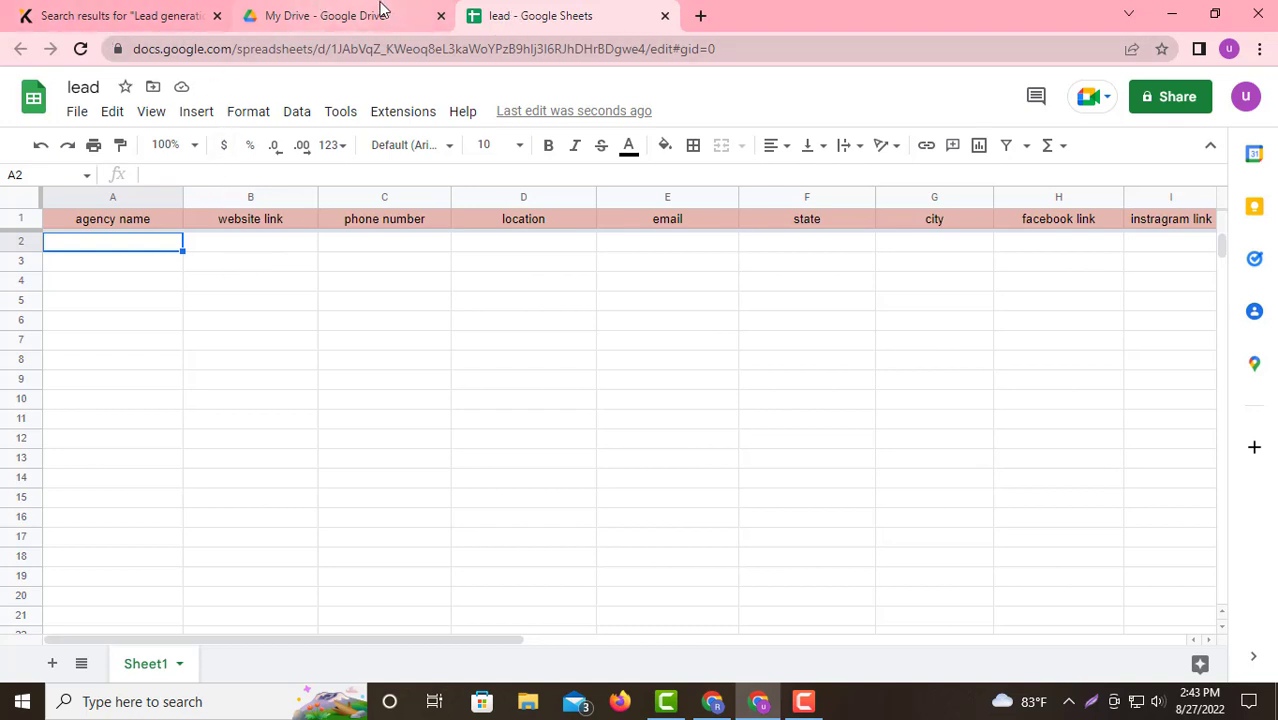
Open Google Maps in a new browser tab and show New York, NY, USA
left_click(701, 15)
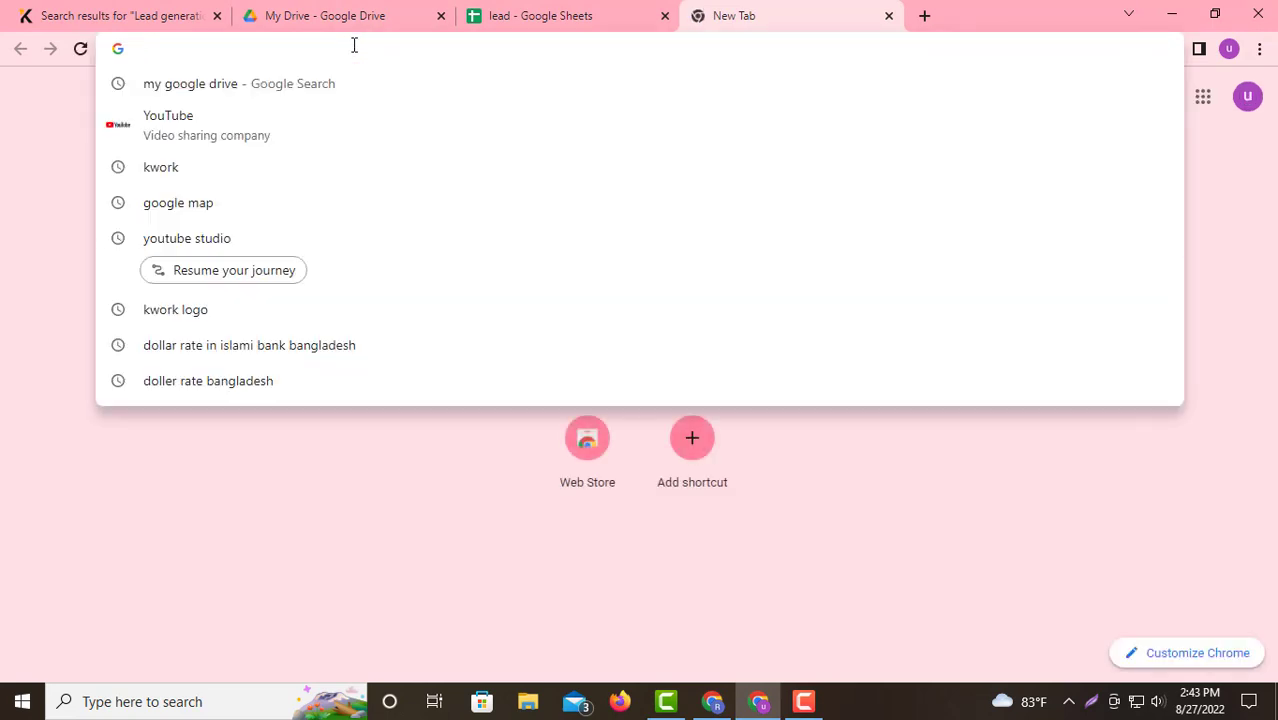
left_click(195, 203)
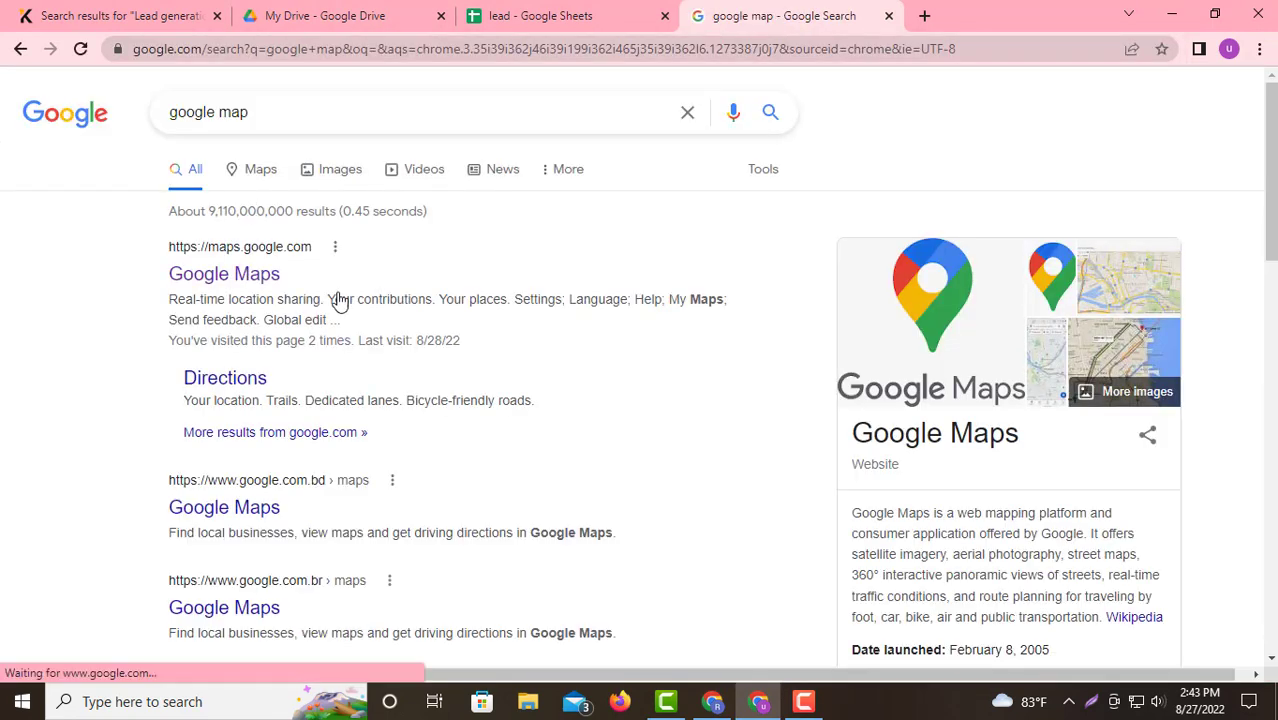
left_click(270, 278)
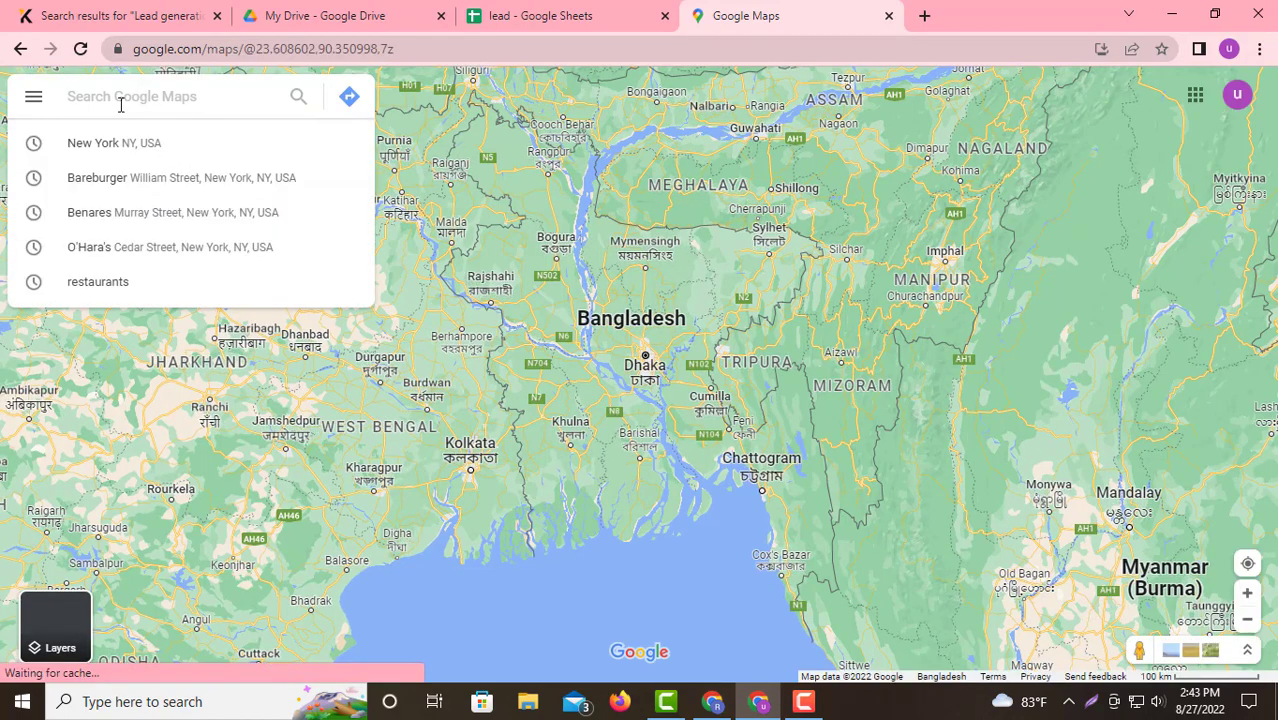
left_click(118, 143)
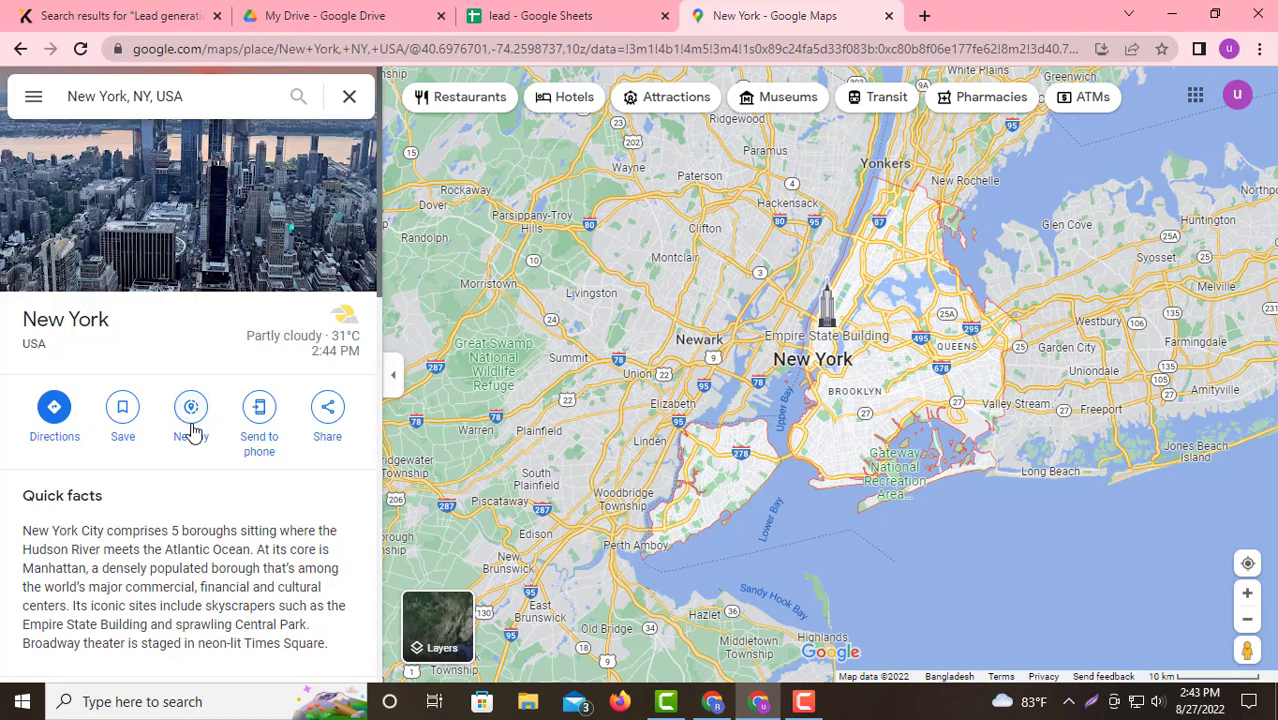
Search for restaurants near New York and open the Bareburger result in its own browser tab
left_click(192, 430)
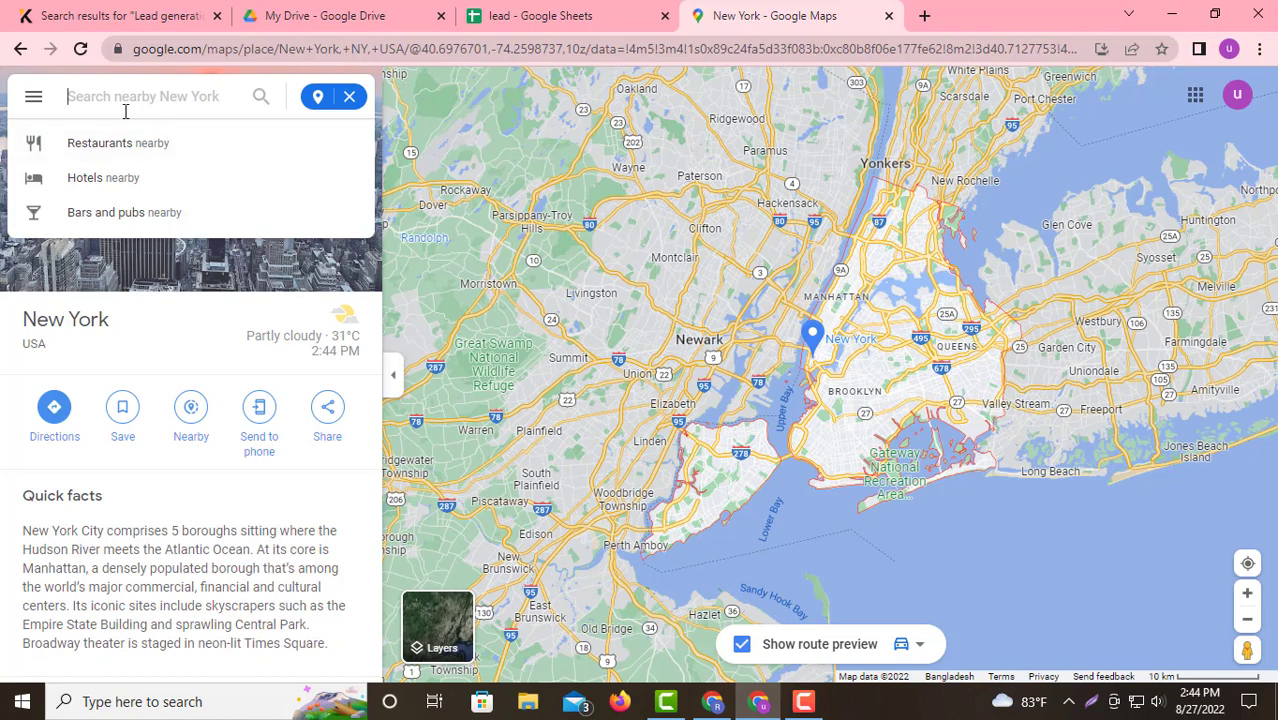
left_click(113, 146)
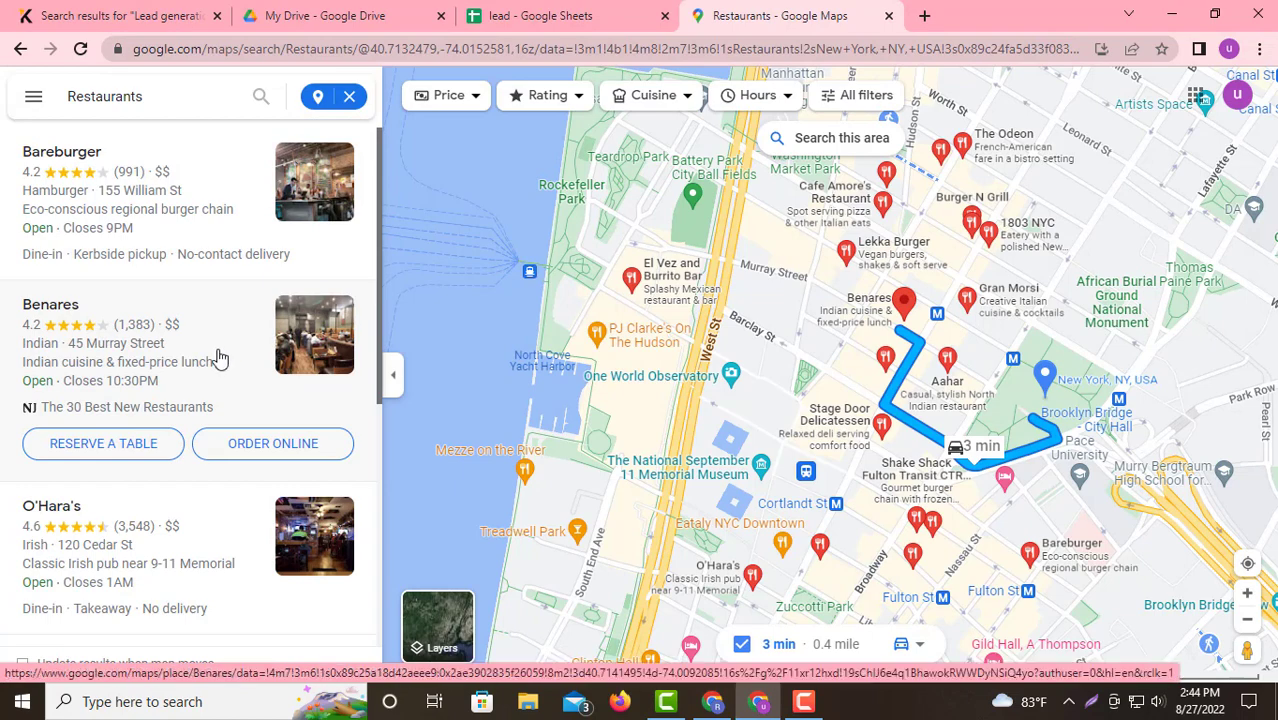
scroll(270, 390, "down", 2)
scroll(200, 378, "down", 4)
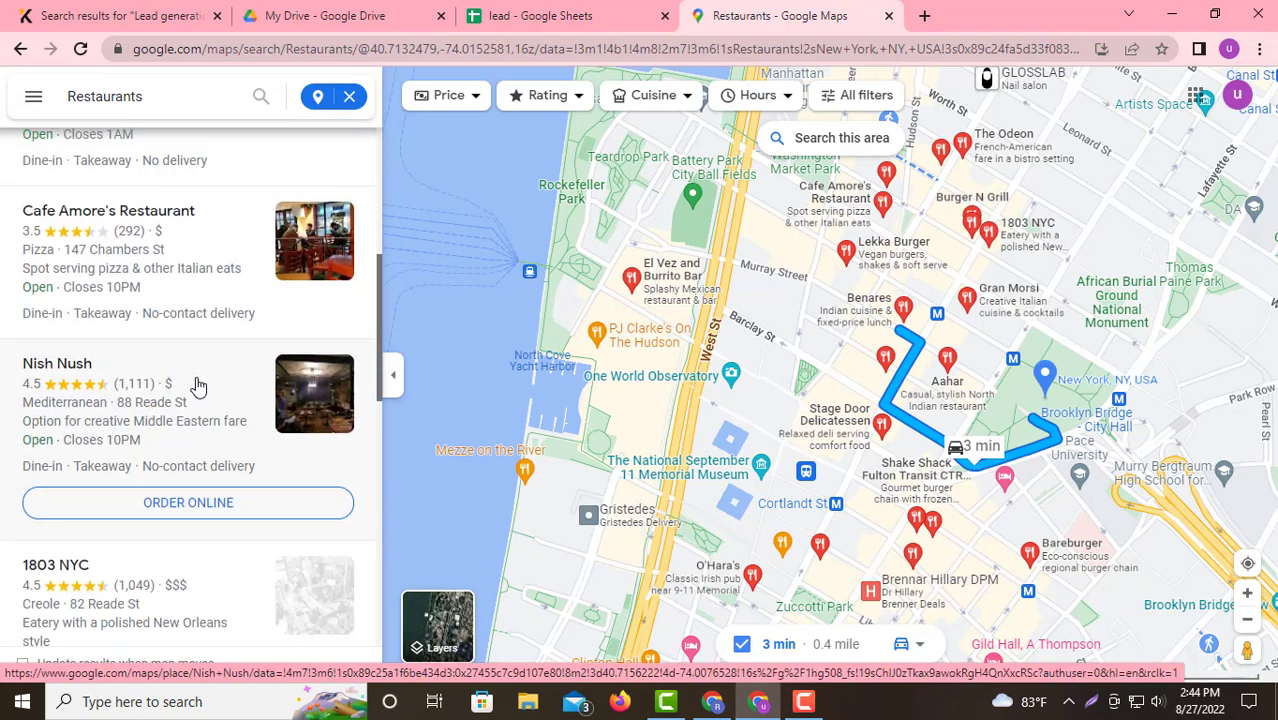
scroll(197, 382, "up", 5)
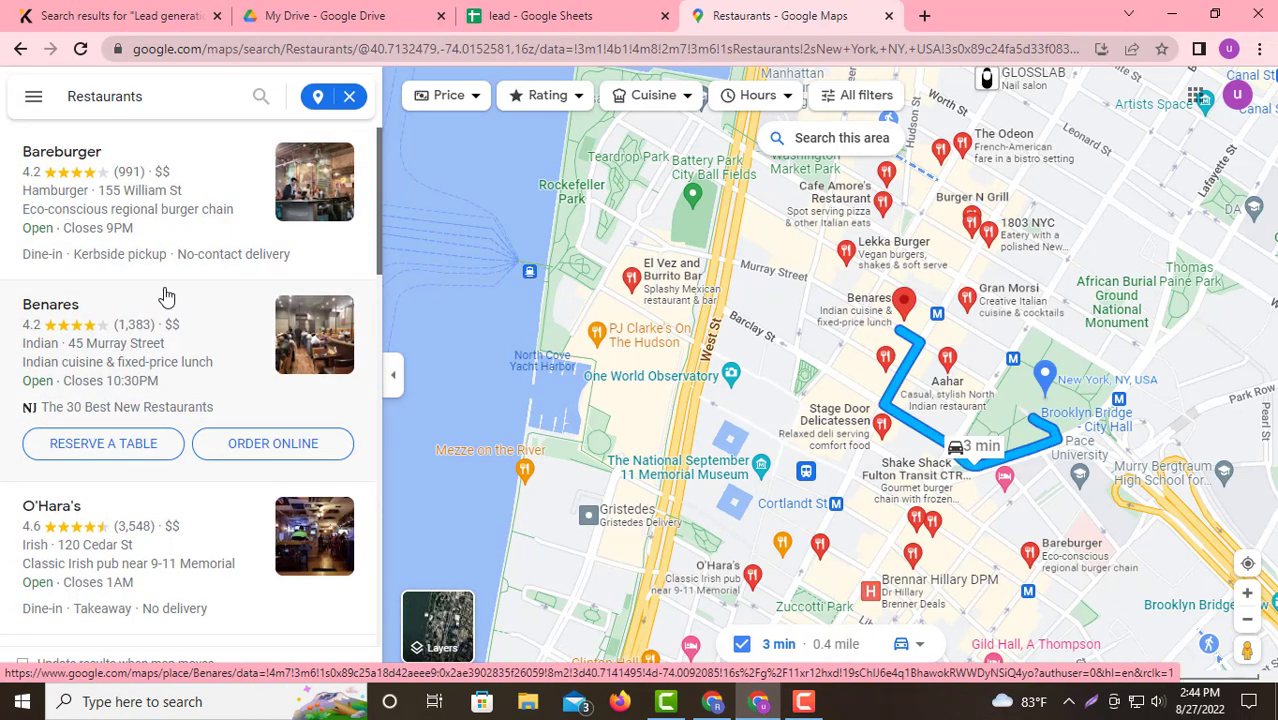
right_click(92, 165)
left_click(180, 168)
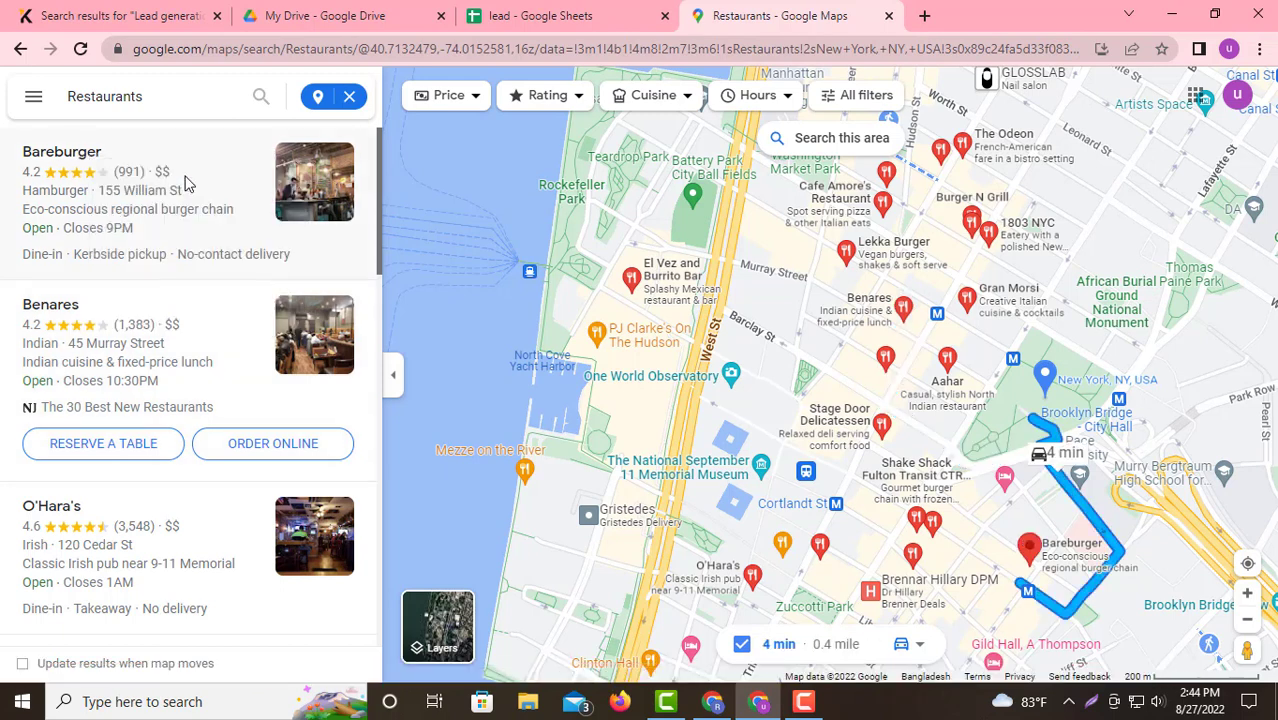
left_click(930, 15)
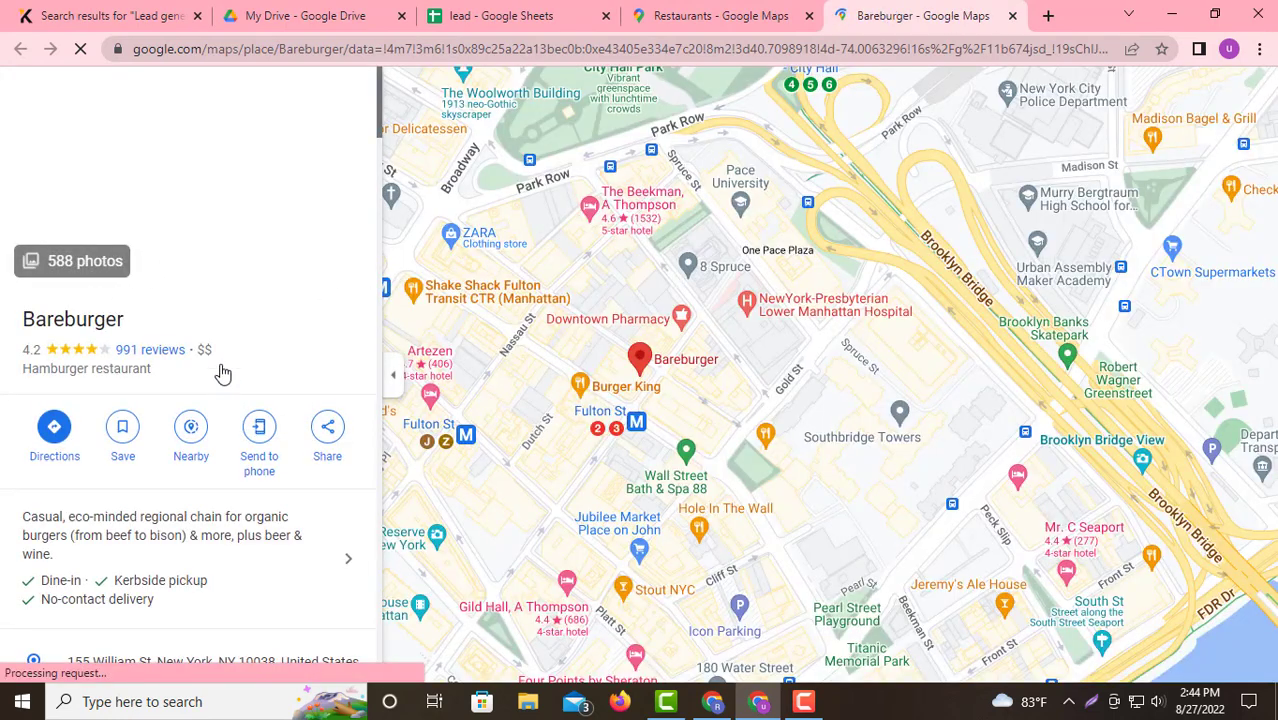
Copy the restaurant name "Bareburger" from its Google Maps listing into cell A2 of the lead sheet
scroll(212, 446, "down", 2)
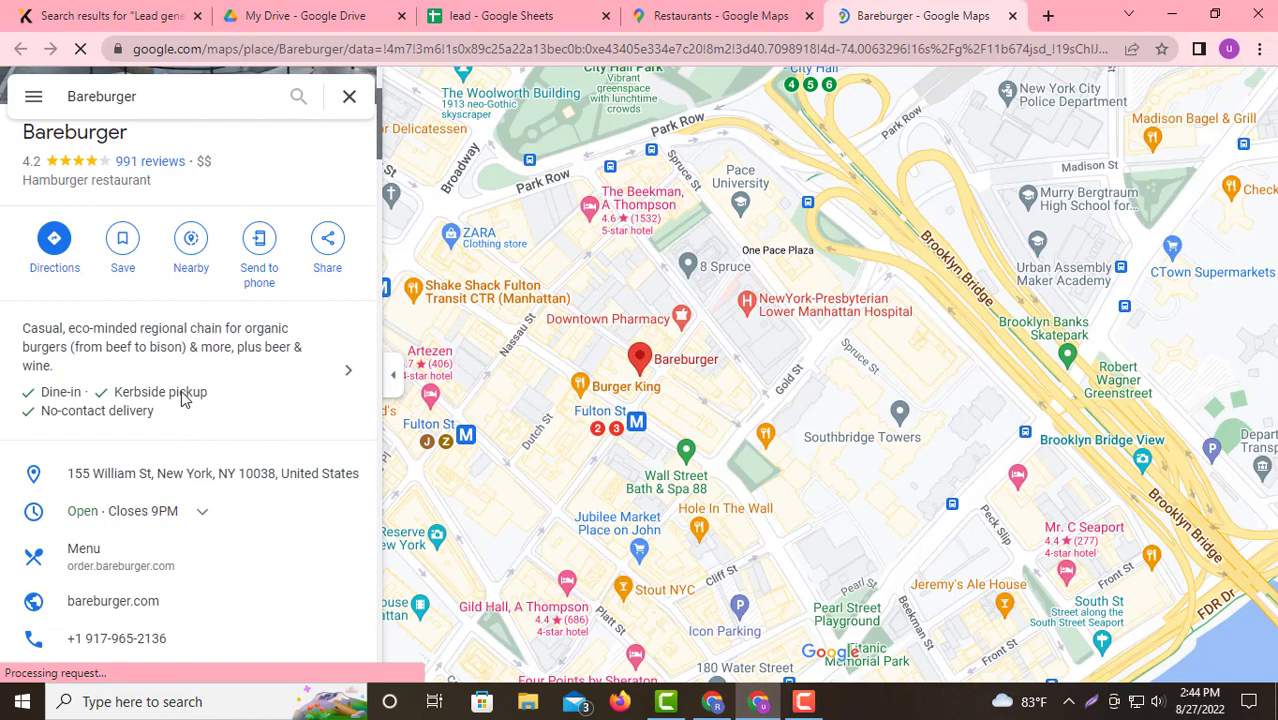
scroll(182, 398, "up", 2)
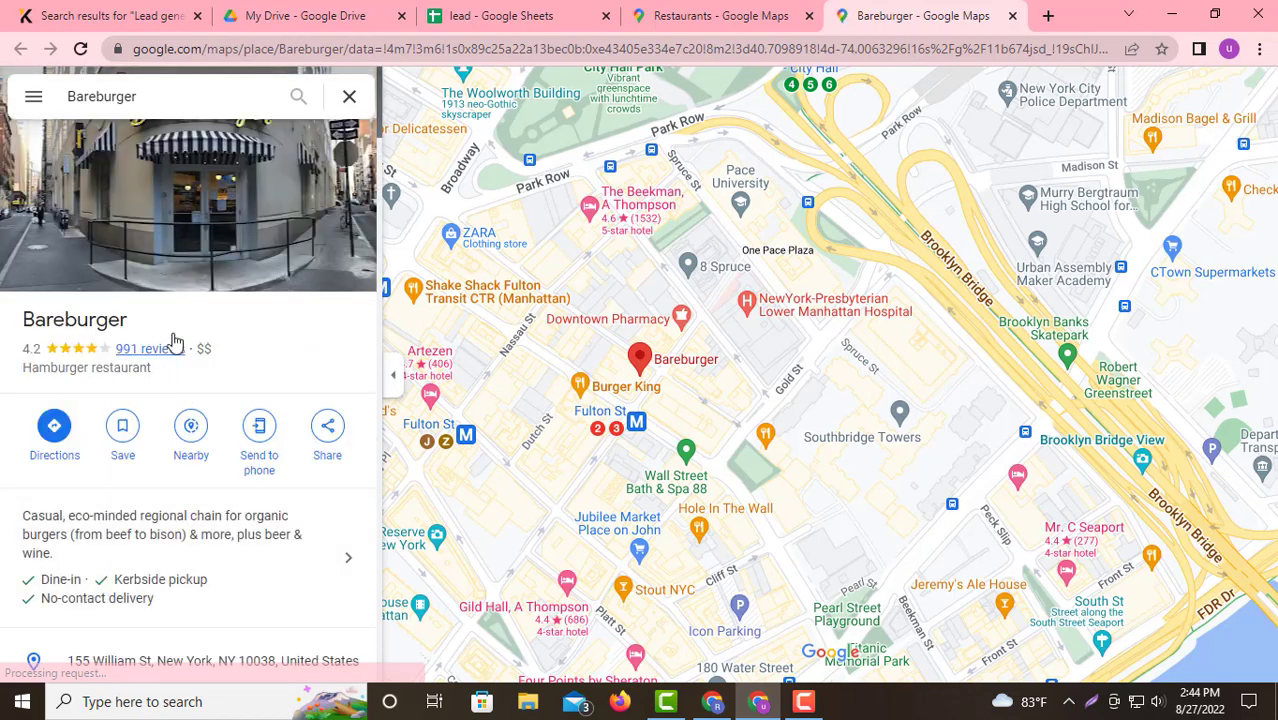
double_click(101, 323)
right_click(98, 318)
left_click(155, 334)
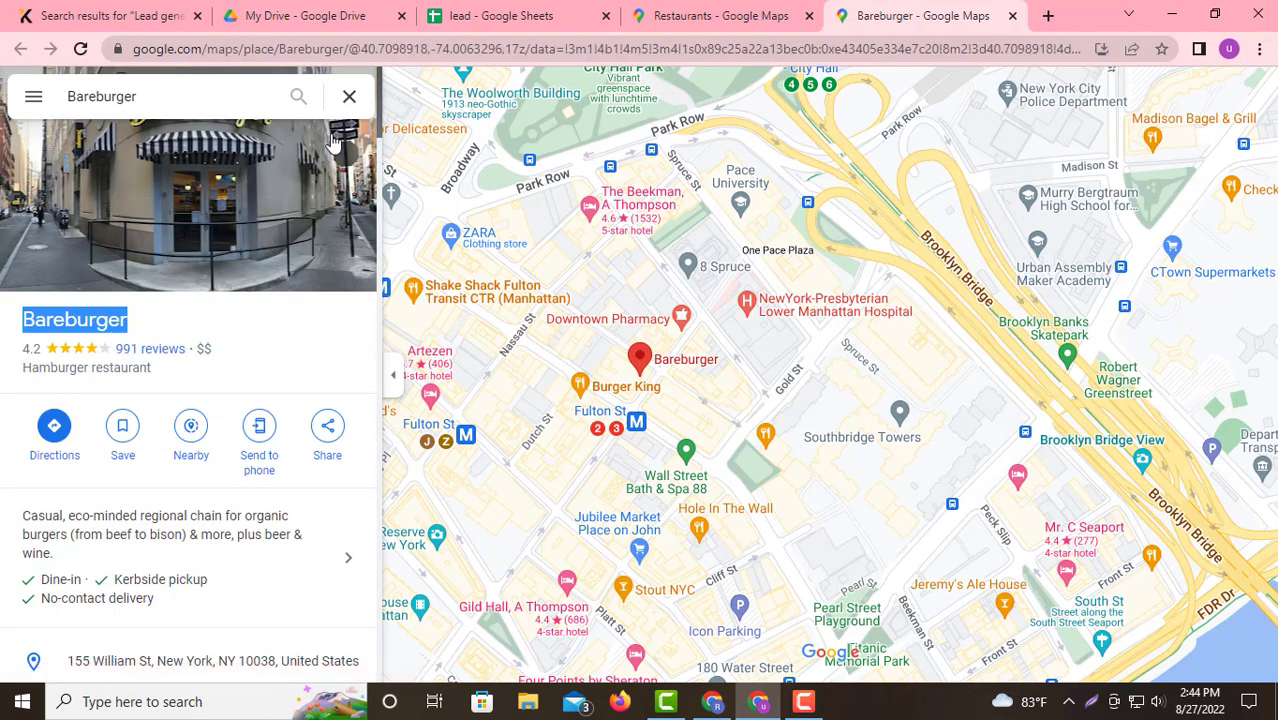
left_click(490, 15)
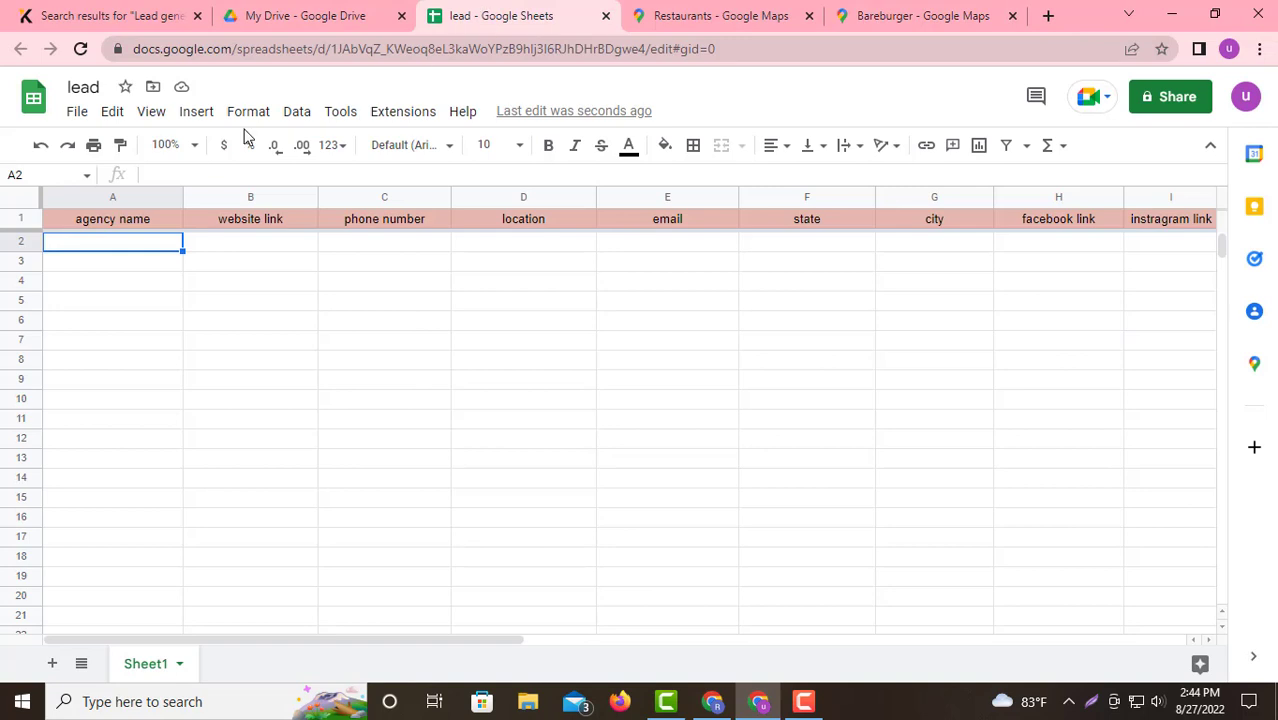
double_click(91, 240)
right_click(91, 240)
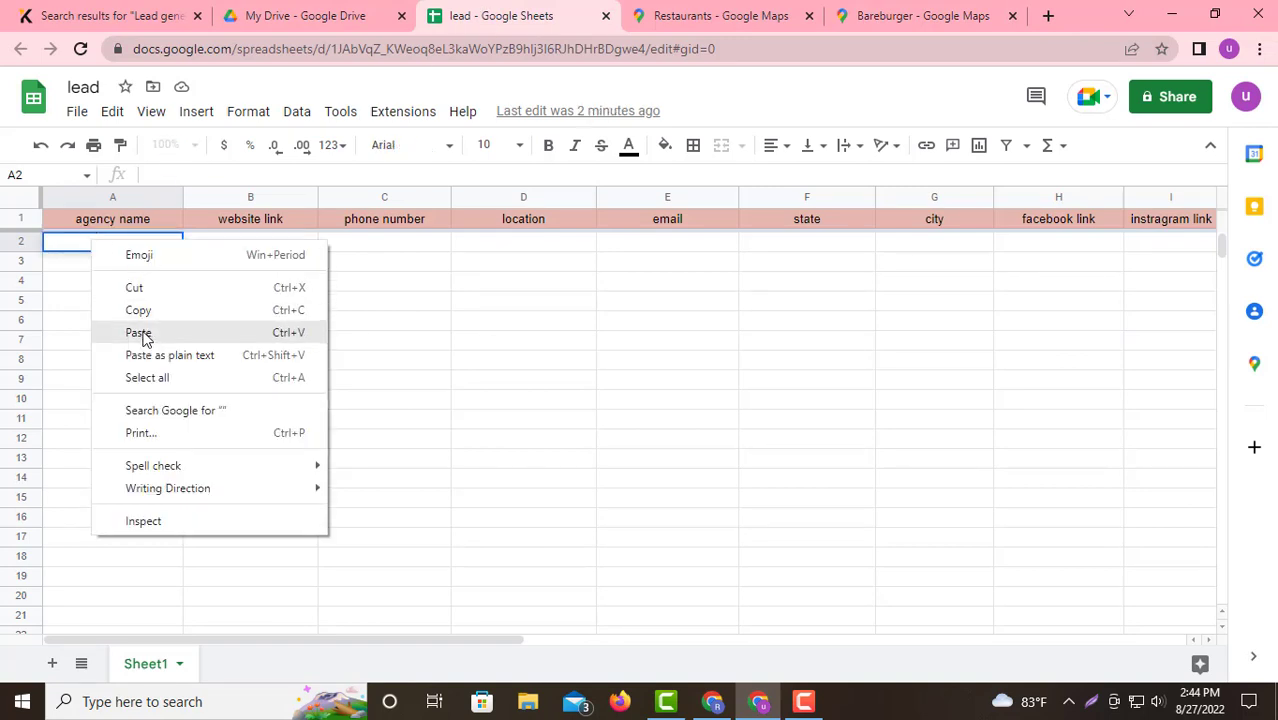
left_click(139, 333)
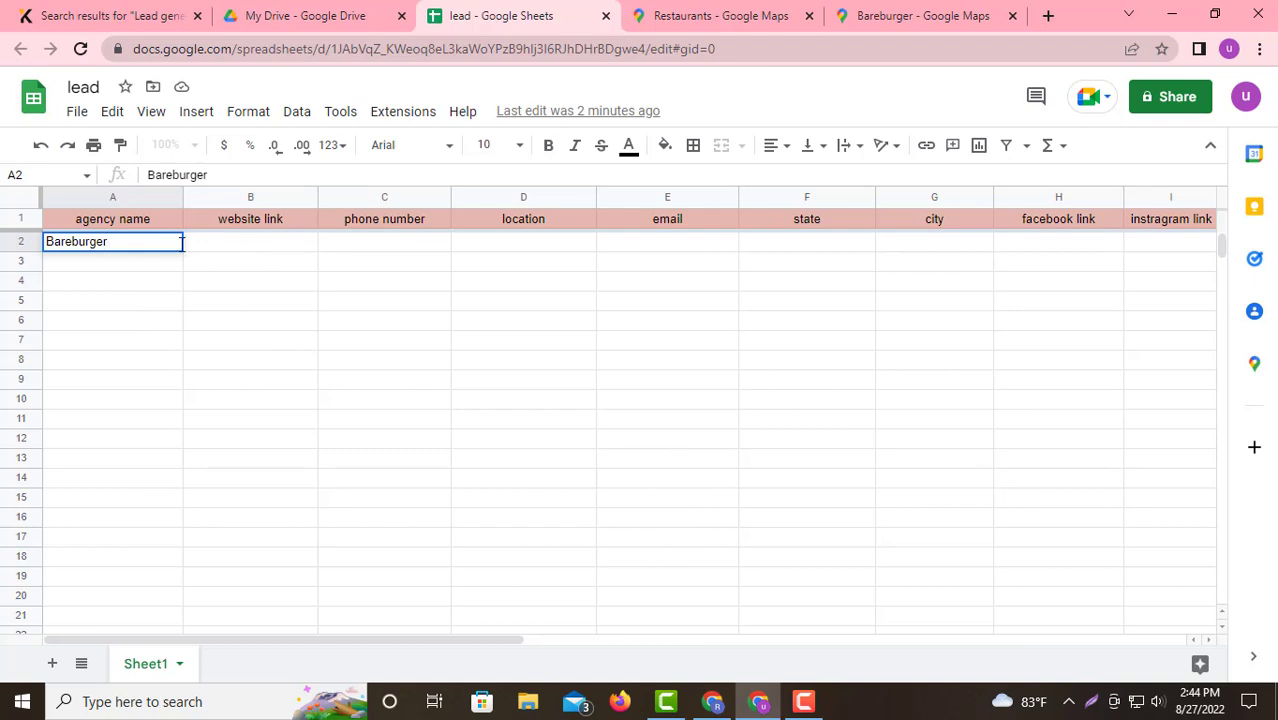
Center the agency name in A2 horizontally and move on to the website link cell B2
left_click(776, 145)
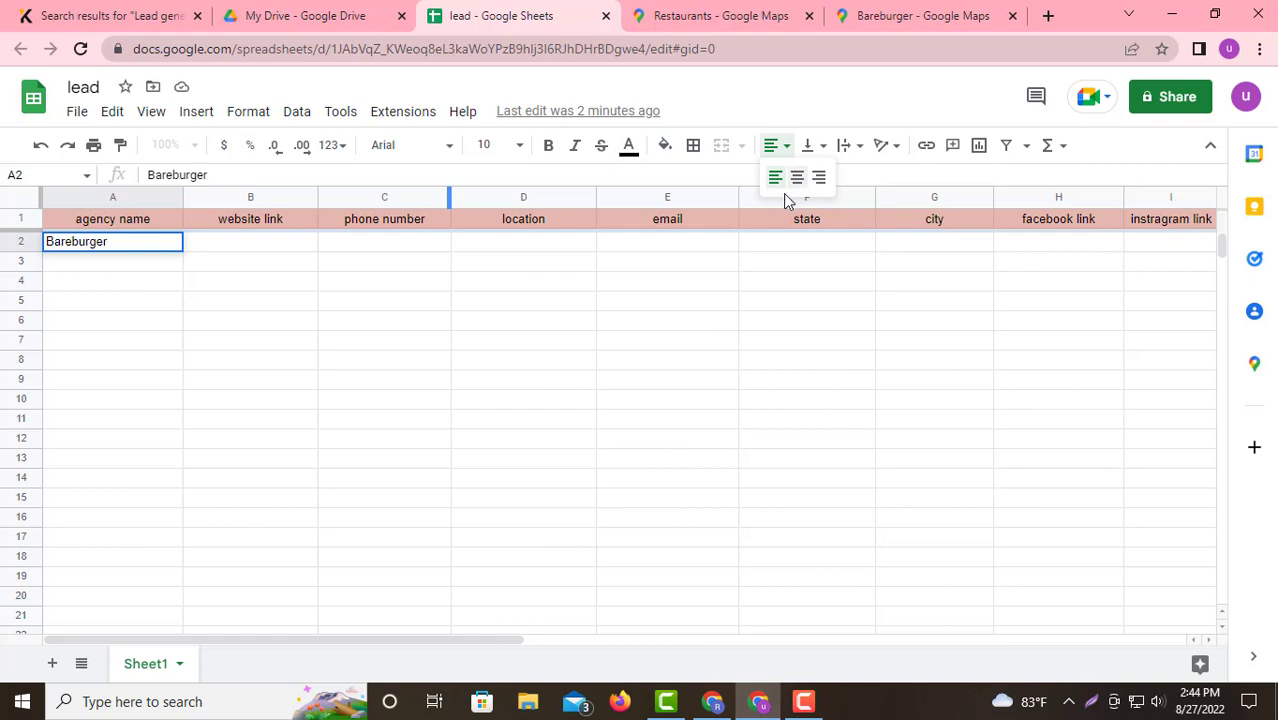
left_click(797, 177)
left_click(256, 244)
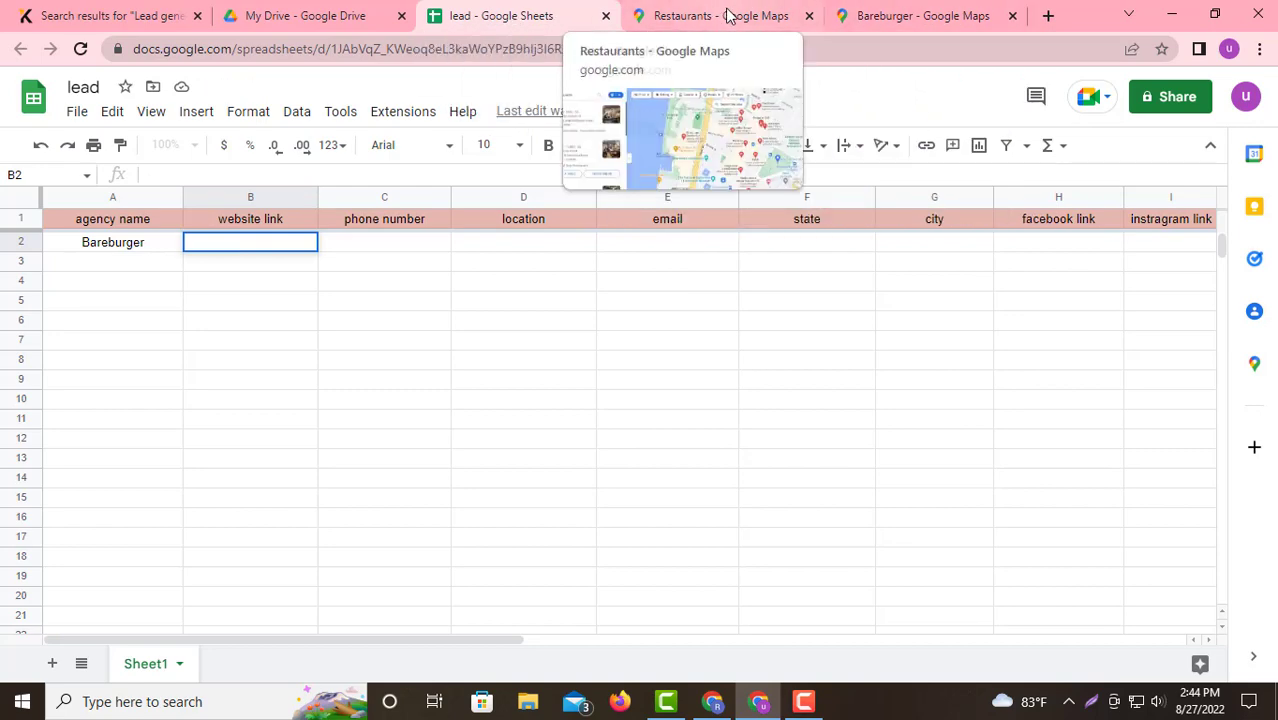
Return to the Bareburger listing in Google Maps and bring up its website, phone and address details
left_click(890, 16)
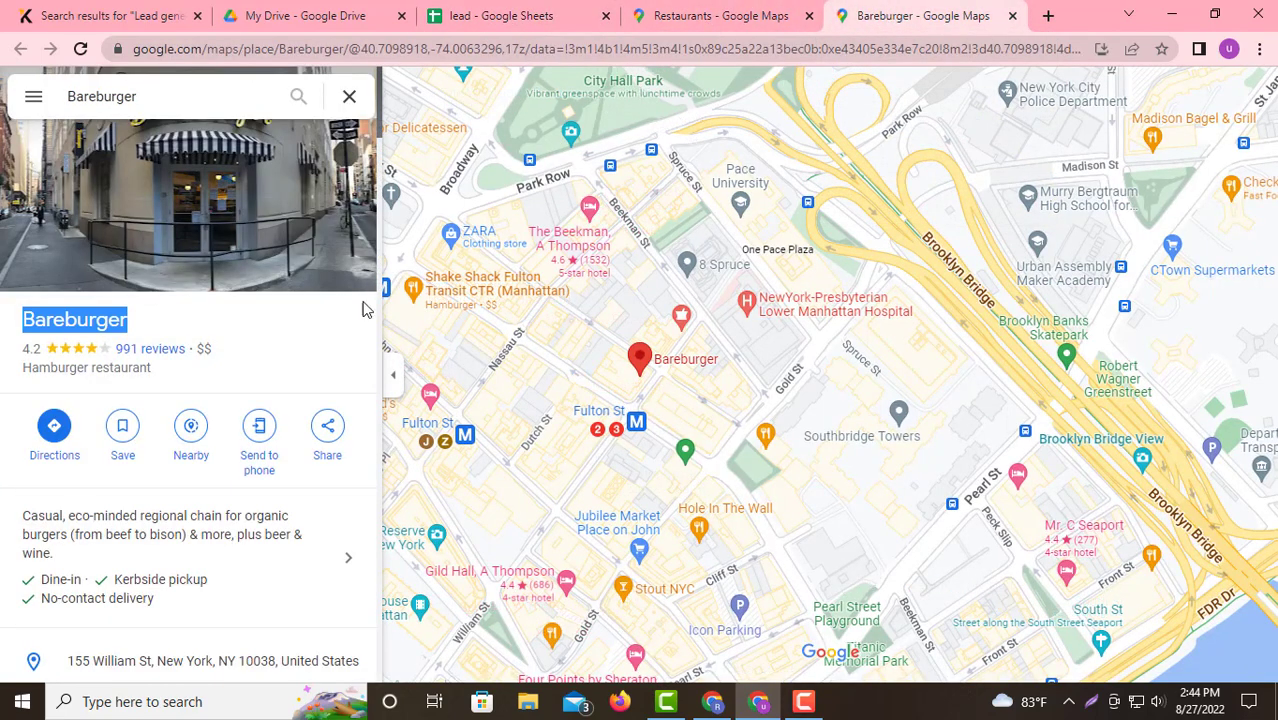
scroll(165, 475, "down", 2)
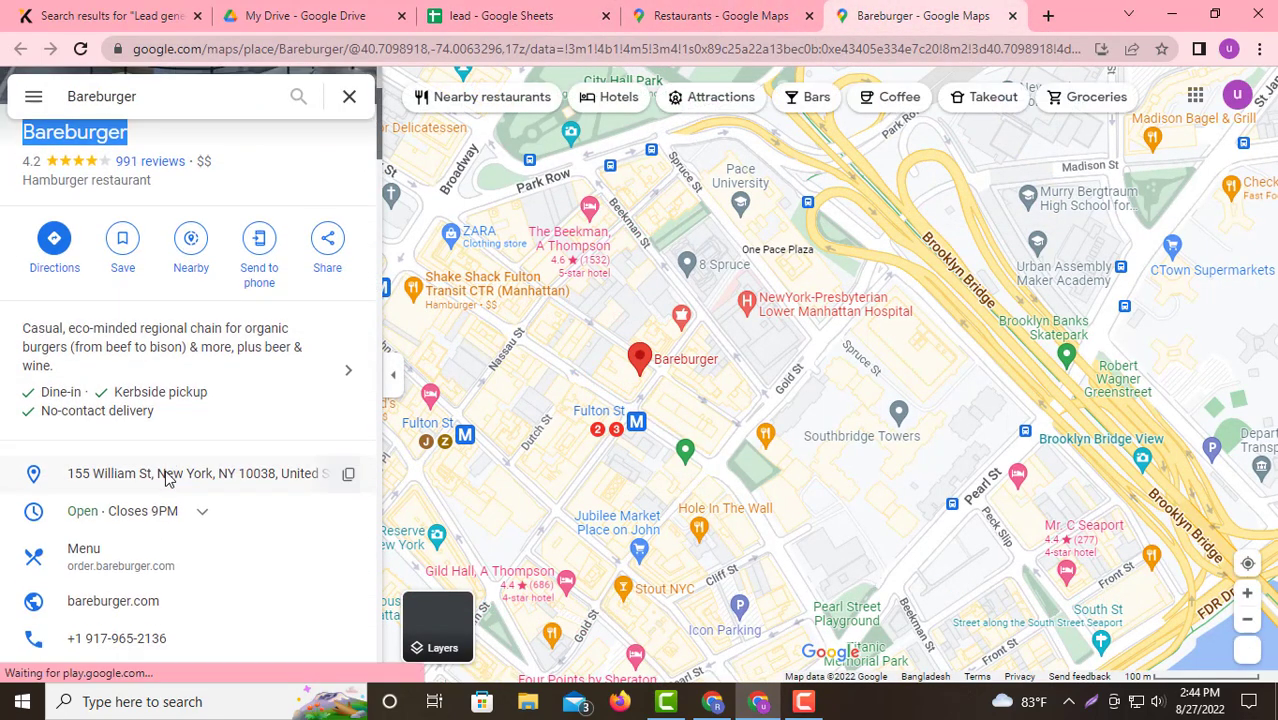
scroll(134, 516, "down", 1)
left_click(120, 512)
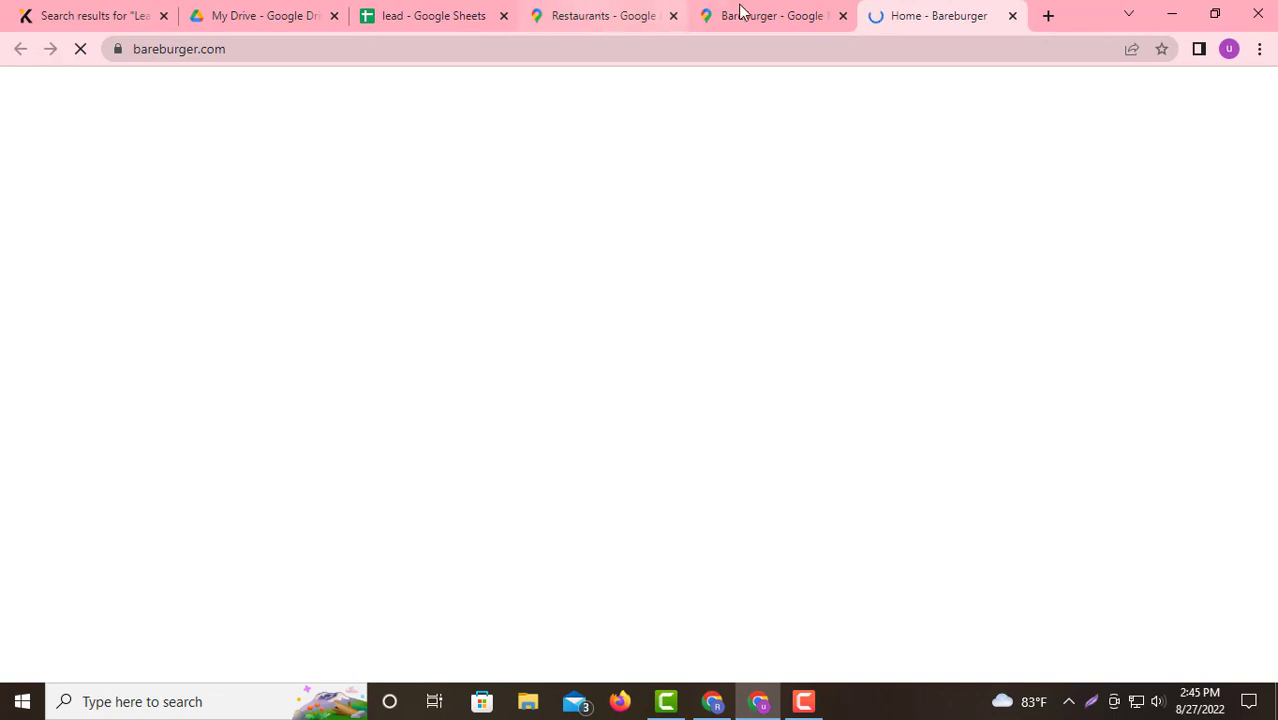
left_click(770, 15)
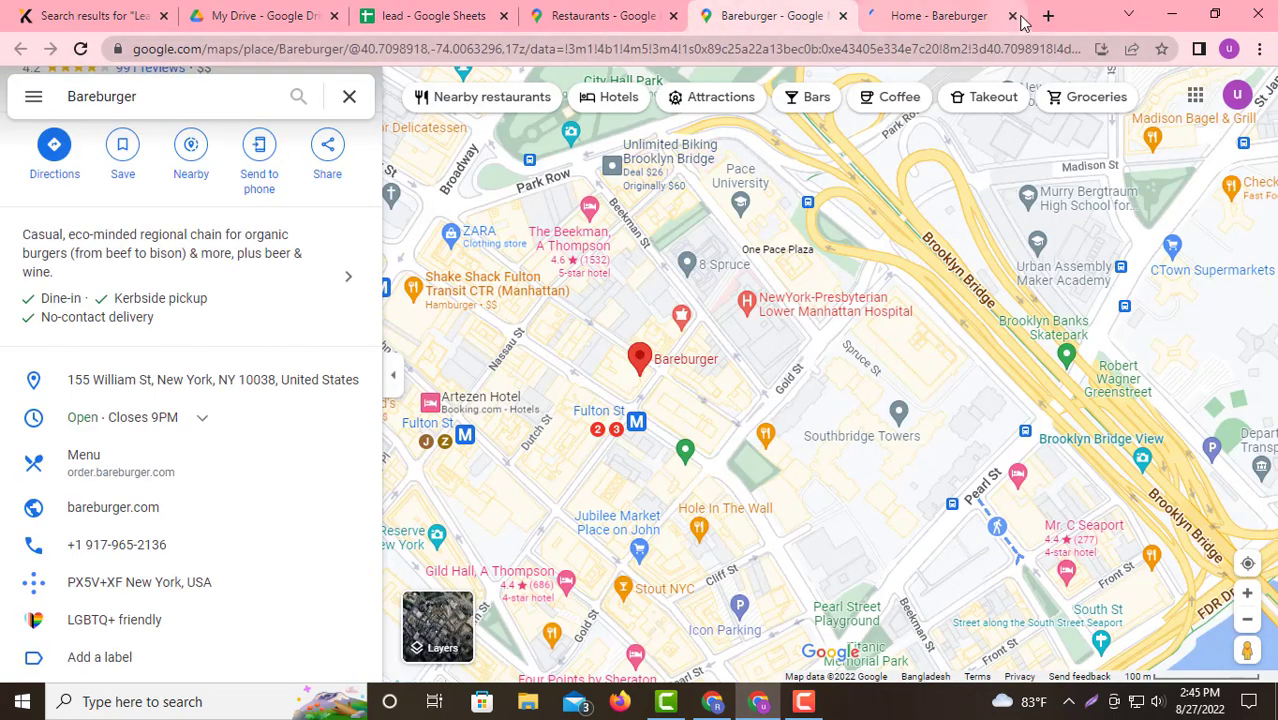
left_click(1018, 15)
left_click(1012, 15)
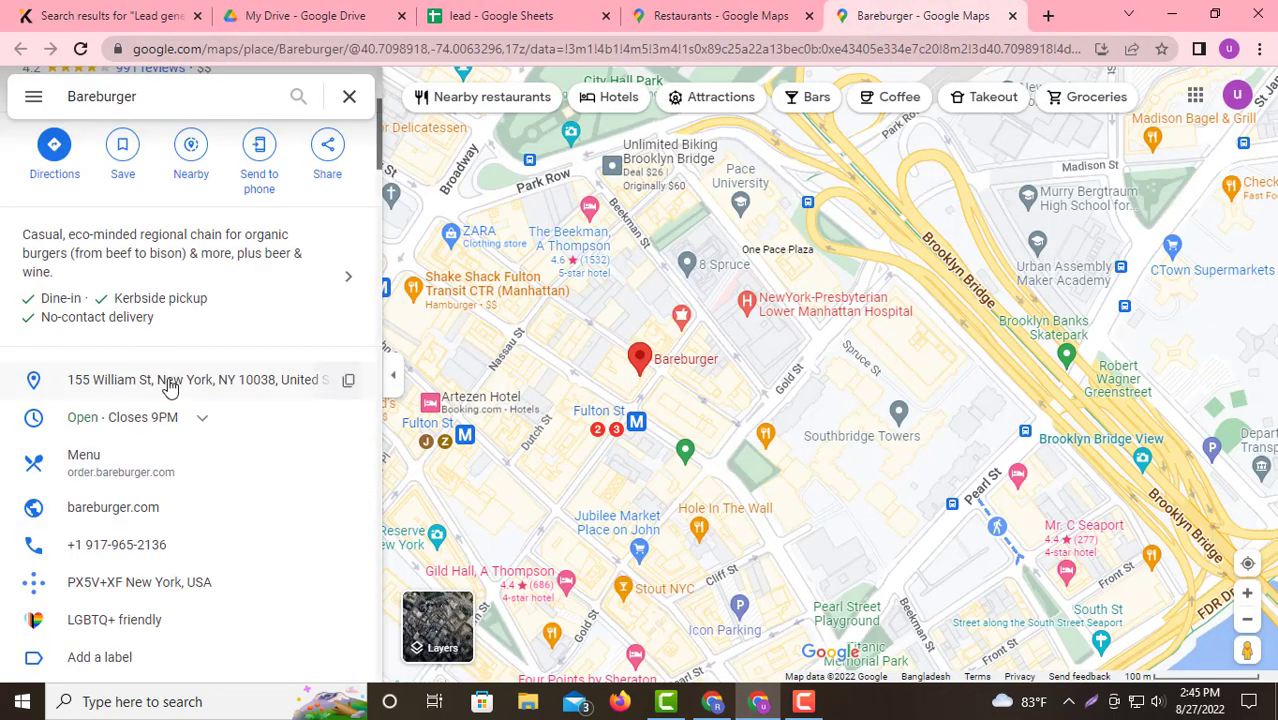
left_click(120, 510)
key("ctrl+w")
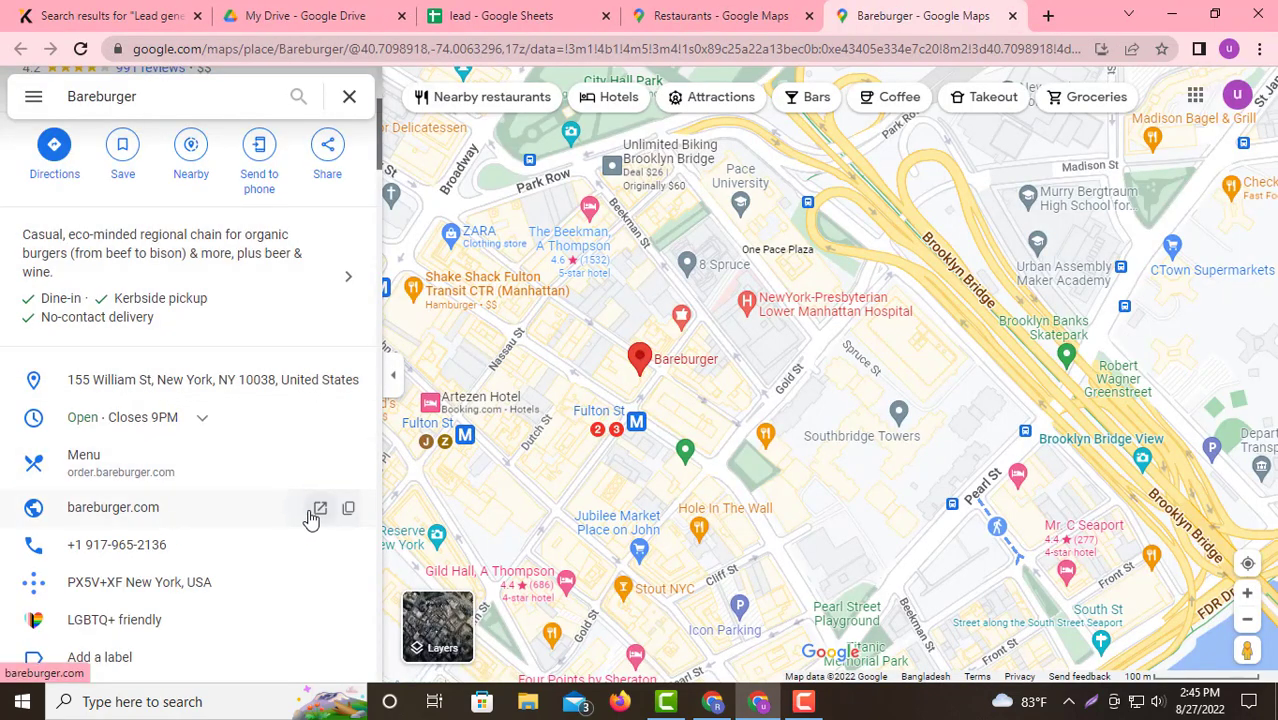
left_click(348, 512)
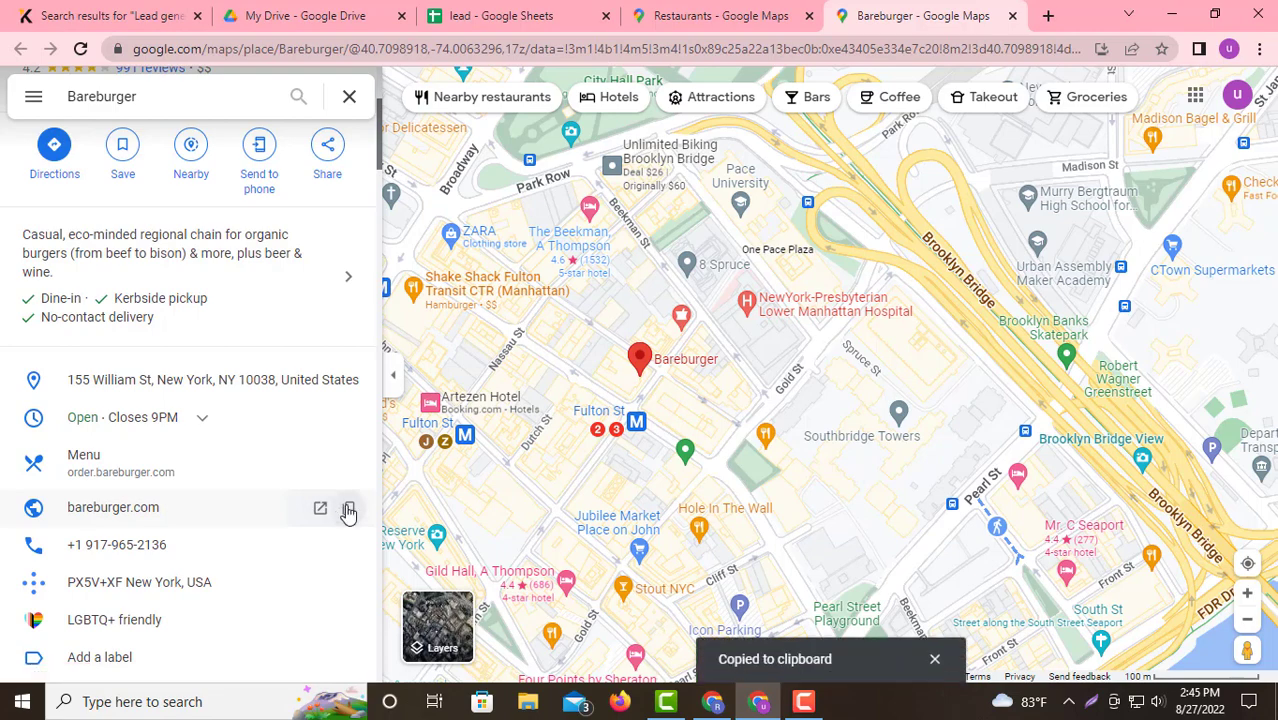
left_click(500, 16)
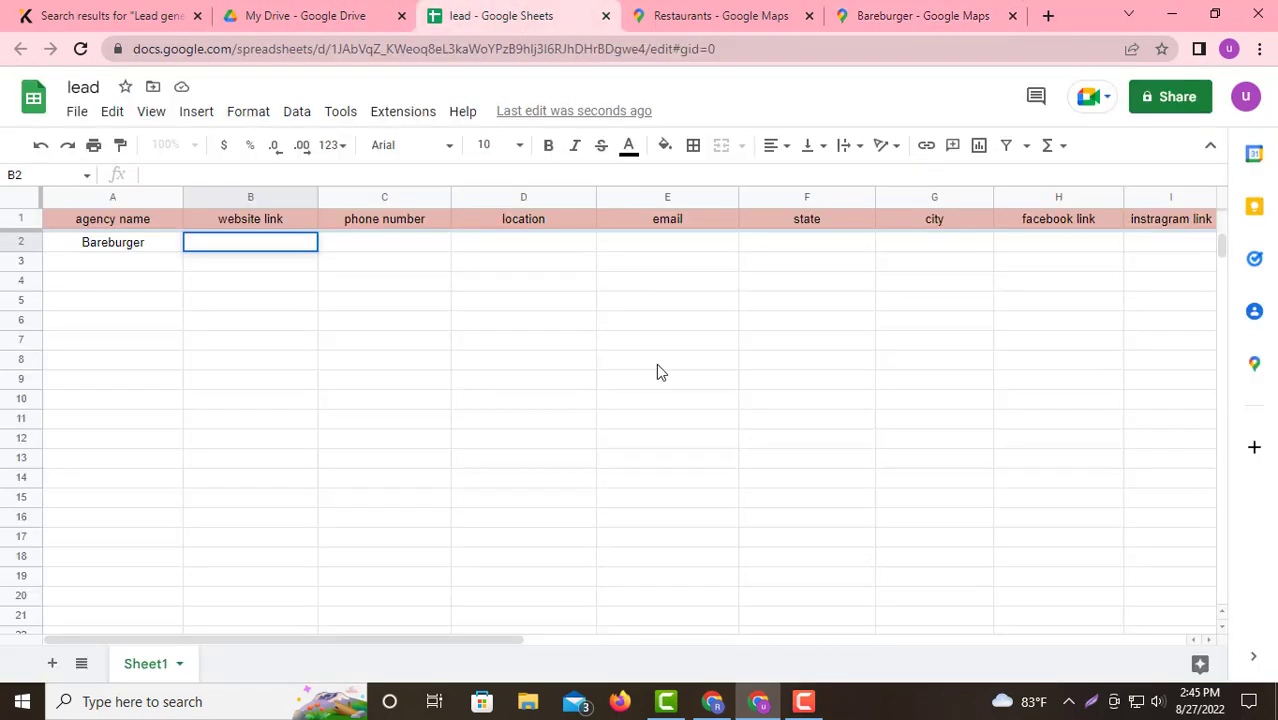
right_click(240, 241)
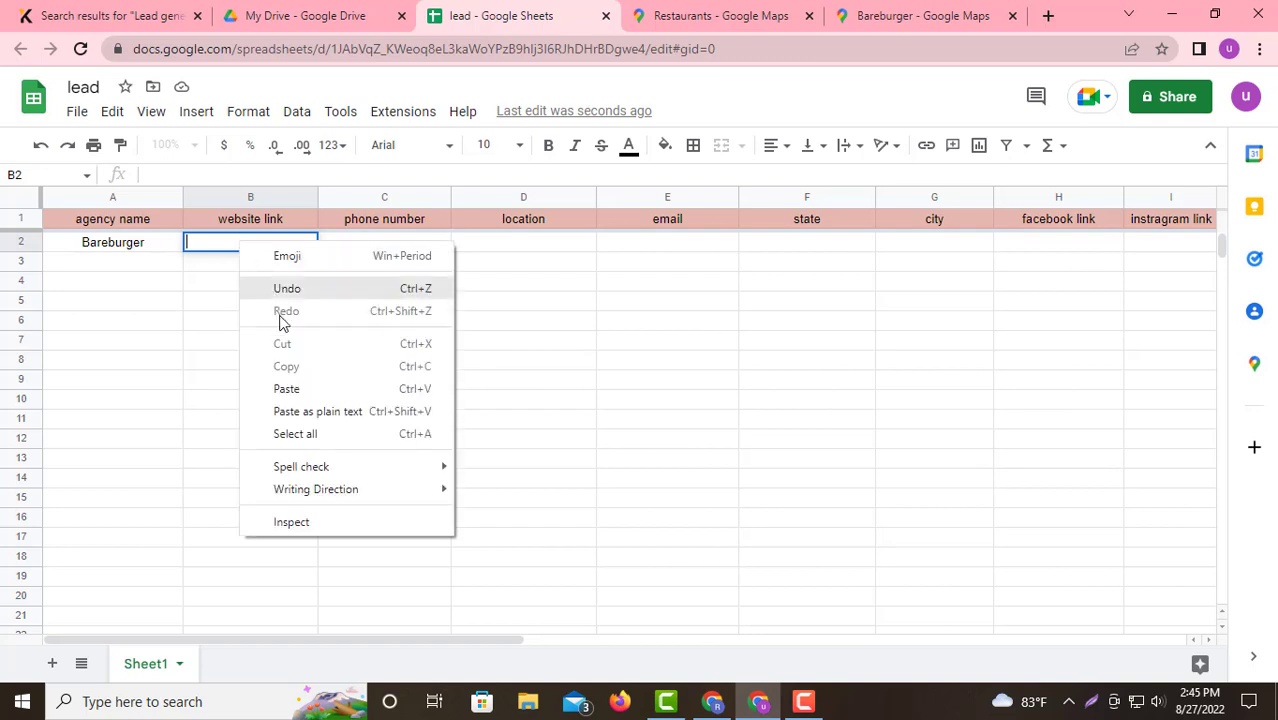
left_click(285, 391)
left_click(371, 242)
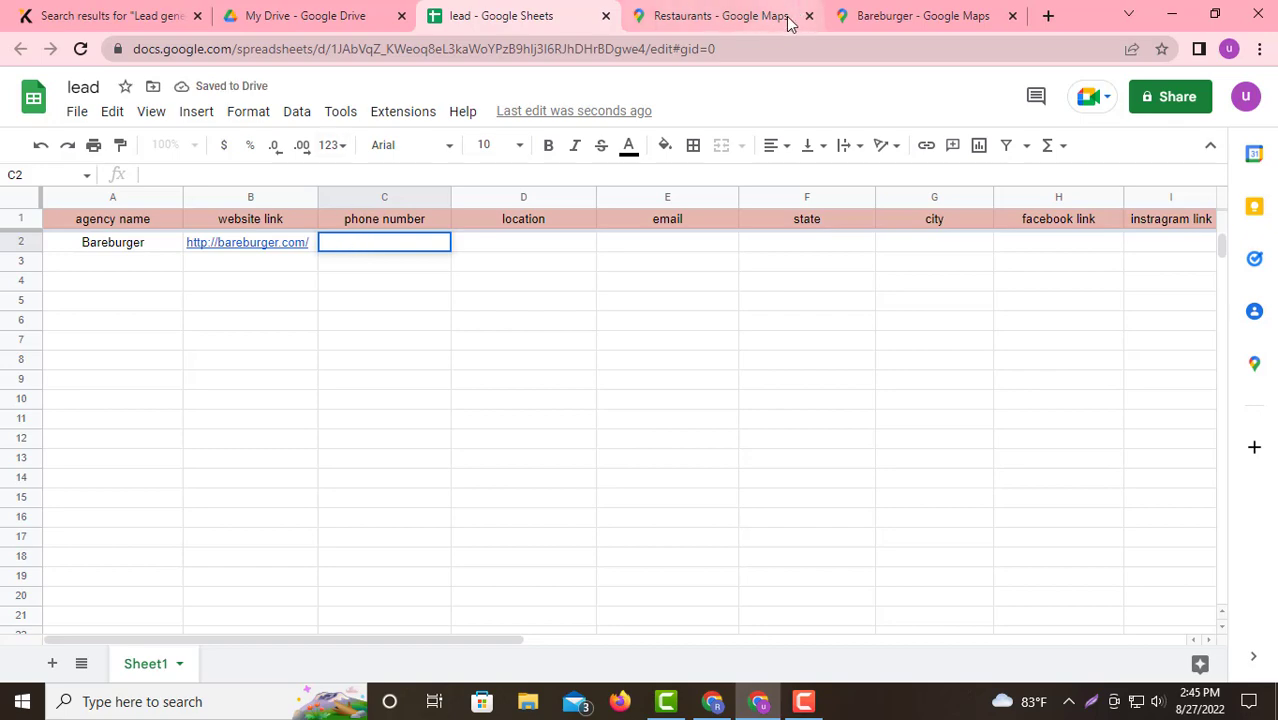
Copy the restaurant's phone number from its Google Maps listing into the phone number cell C2 of the lead sheet
left_click(886, 10)
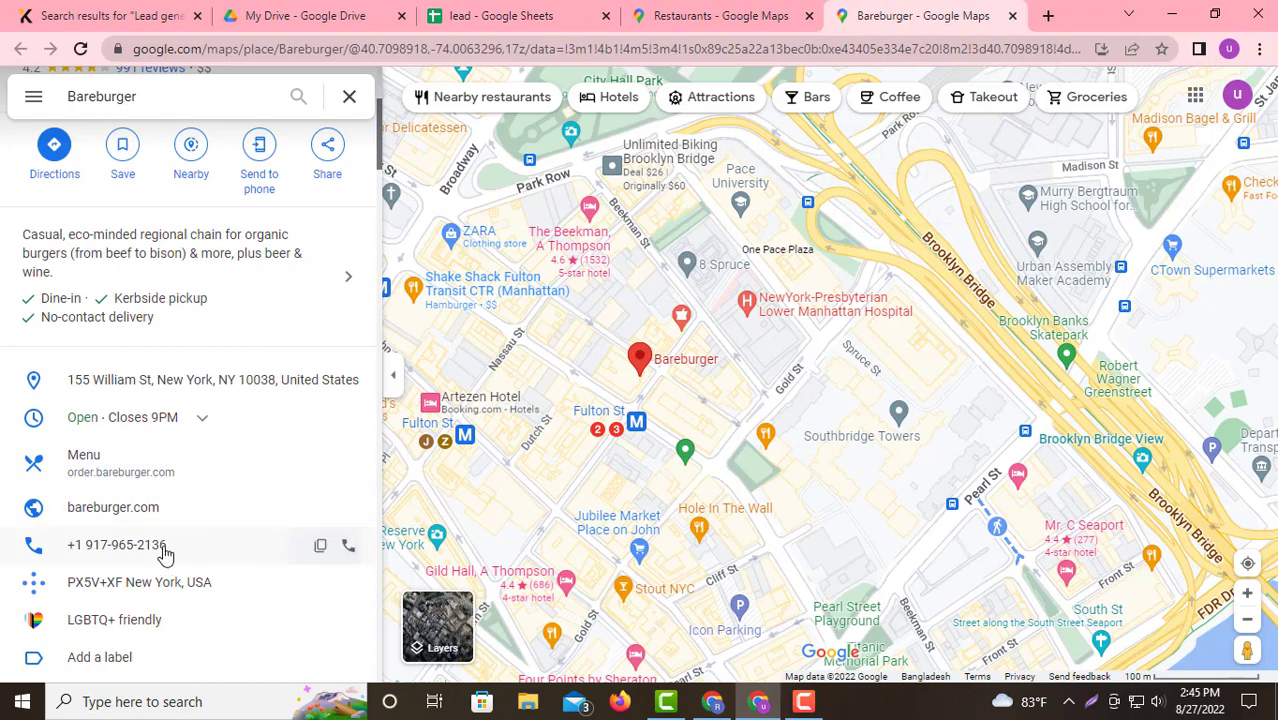
left_click(319, 545)
left_click(540, 15)
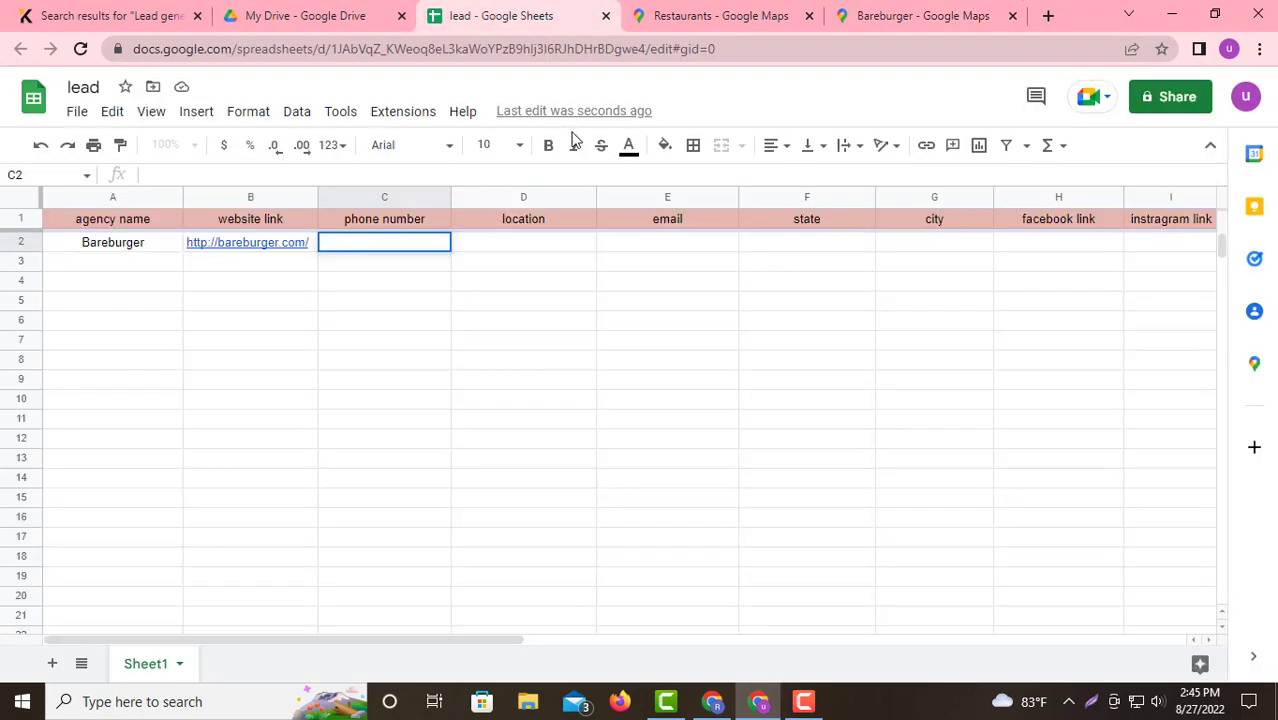
right_click(362, 240)
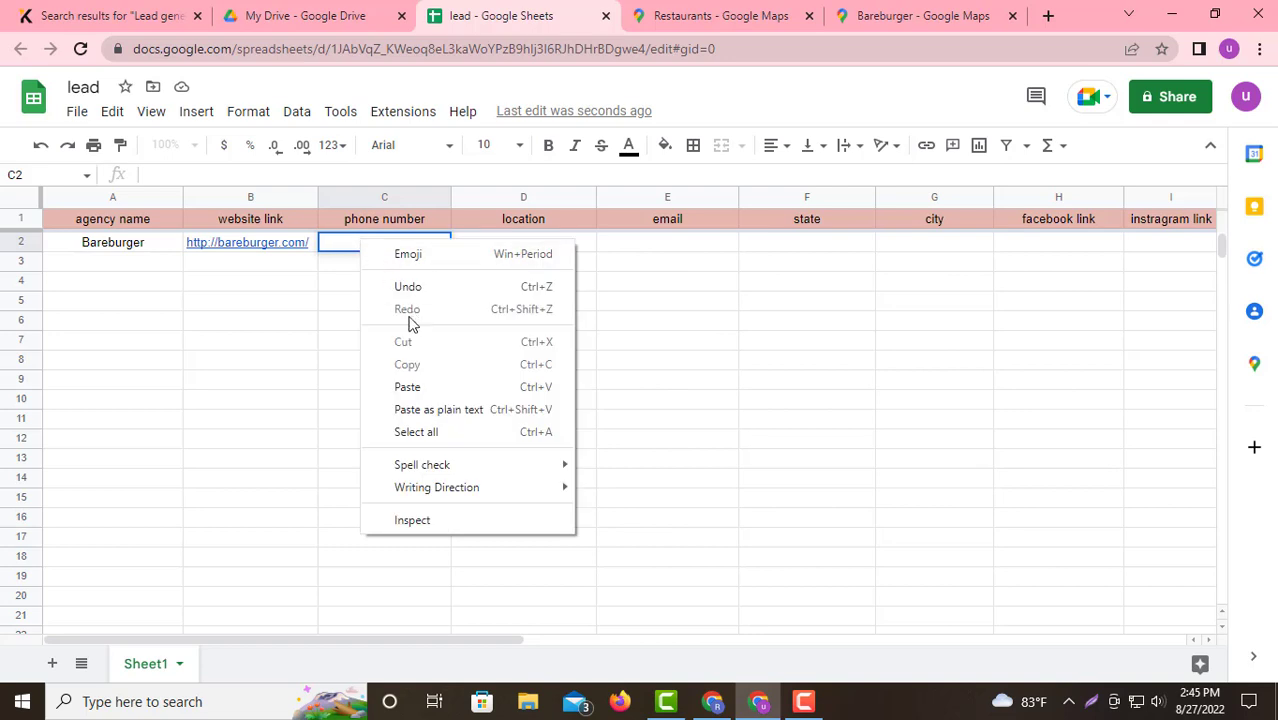
left_click(410, 384)
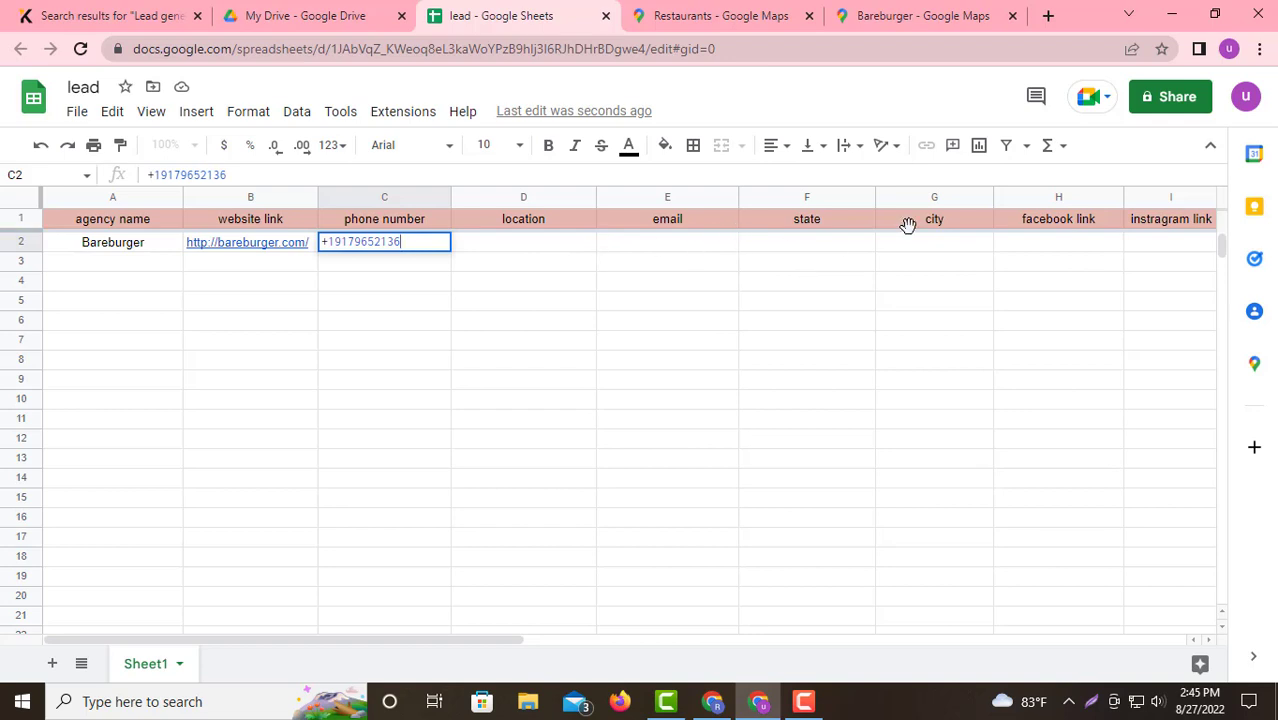
double_click(530, 250)
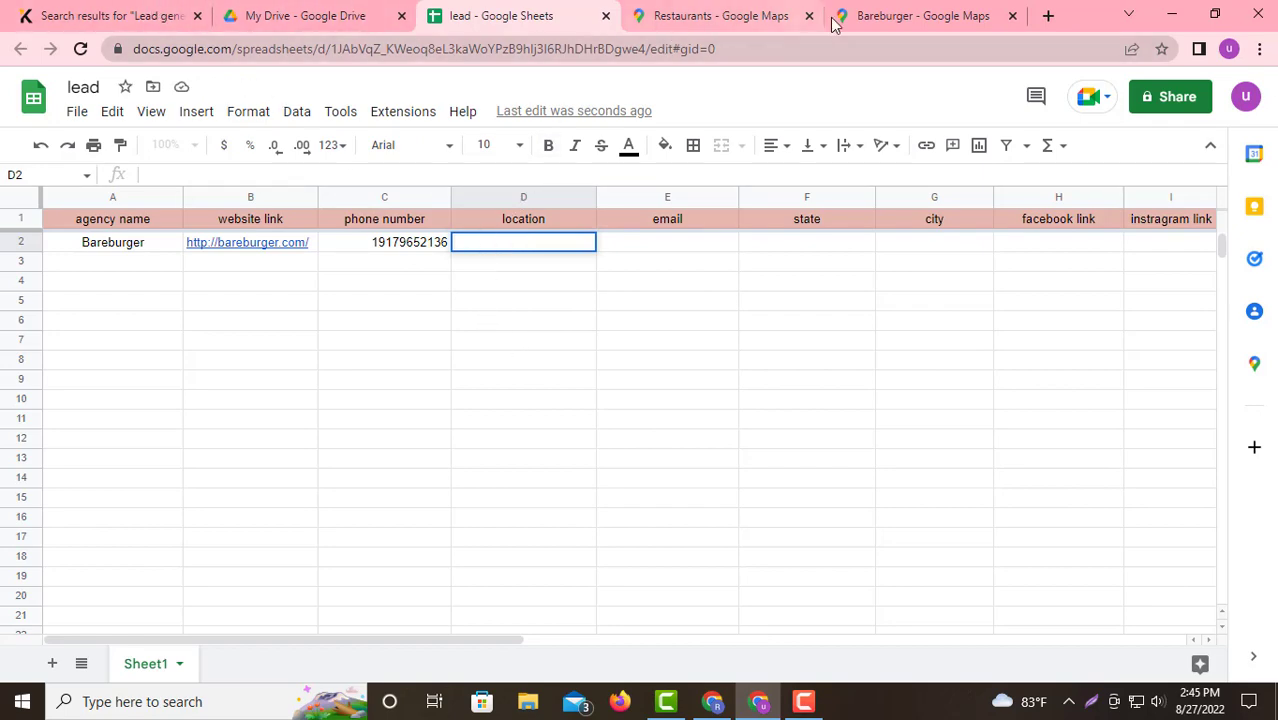
Copy the restaurant's full address from its Google Maps listing into location cell D2, and move on to the email cell E2
left_click(922, 16)
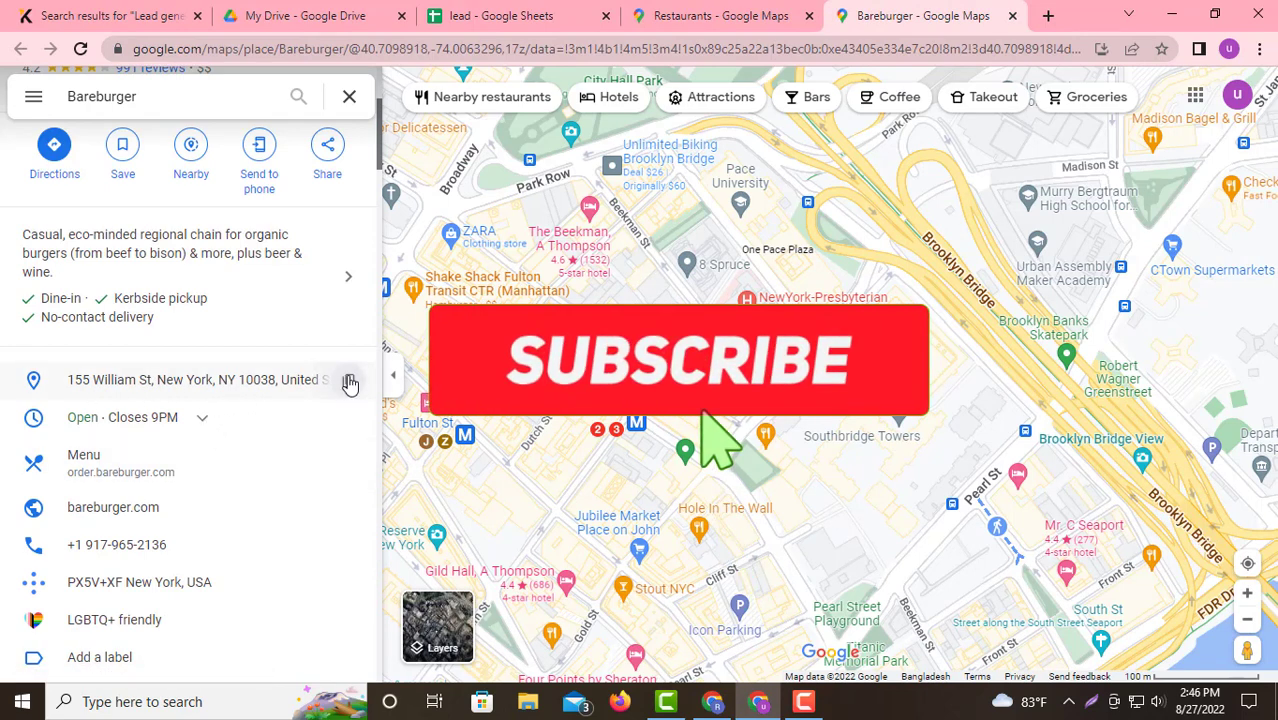
left_click(350, 383)
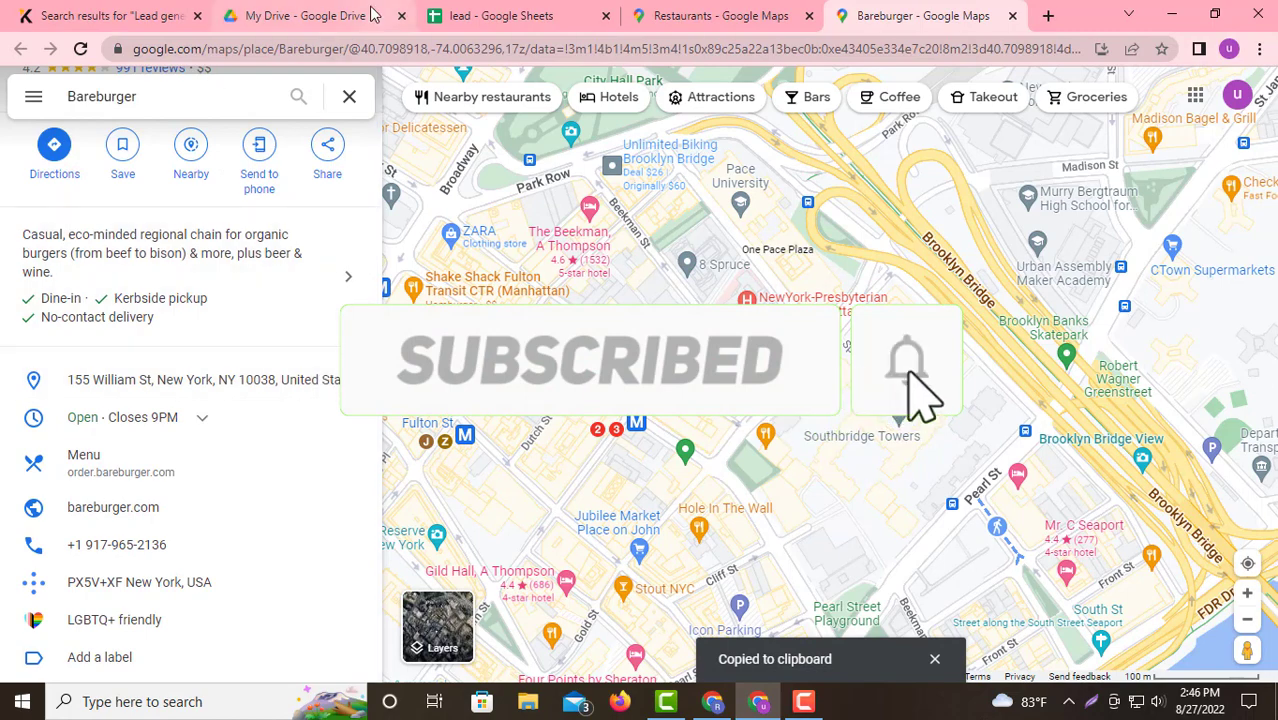
left_click(517, 14)
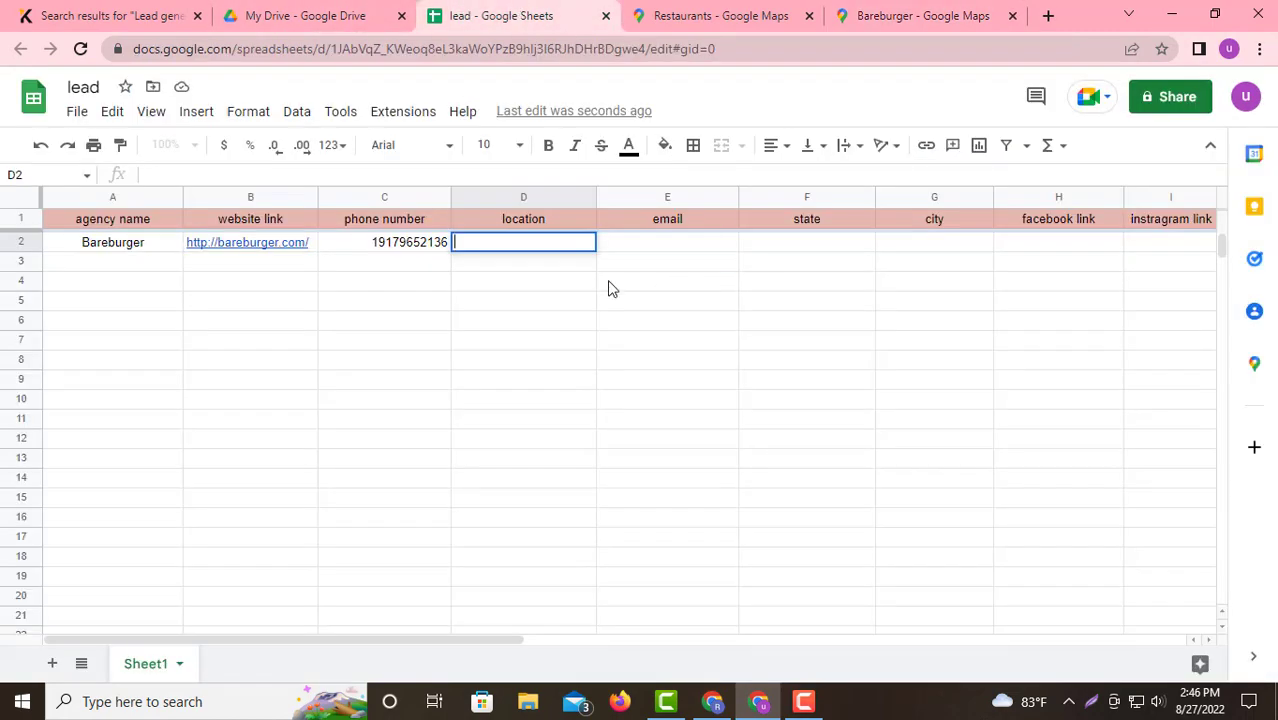
right_click(508, 241)
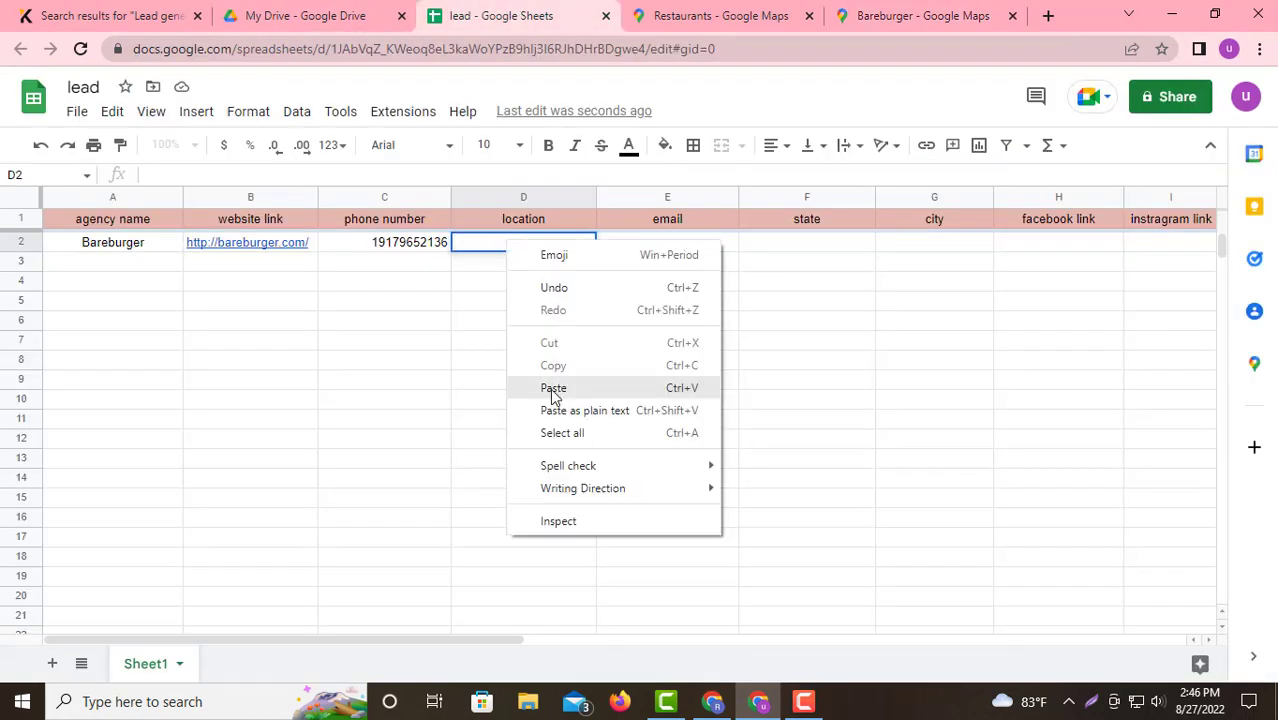
left_click(557, 391)
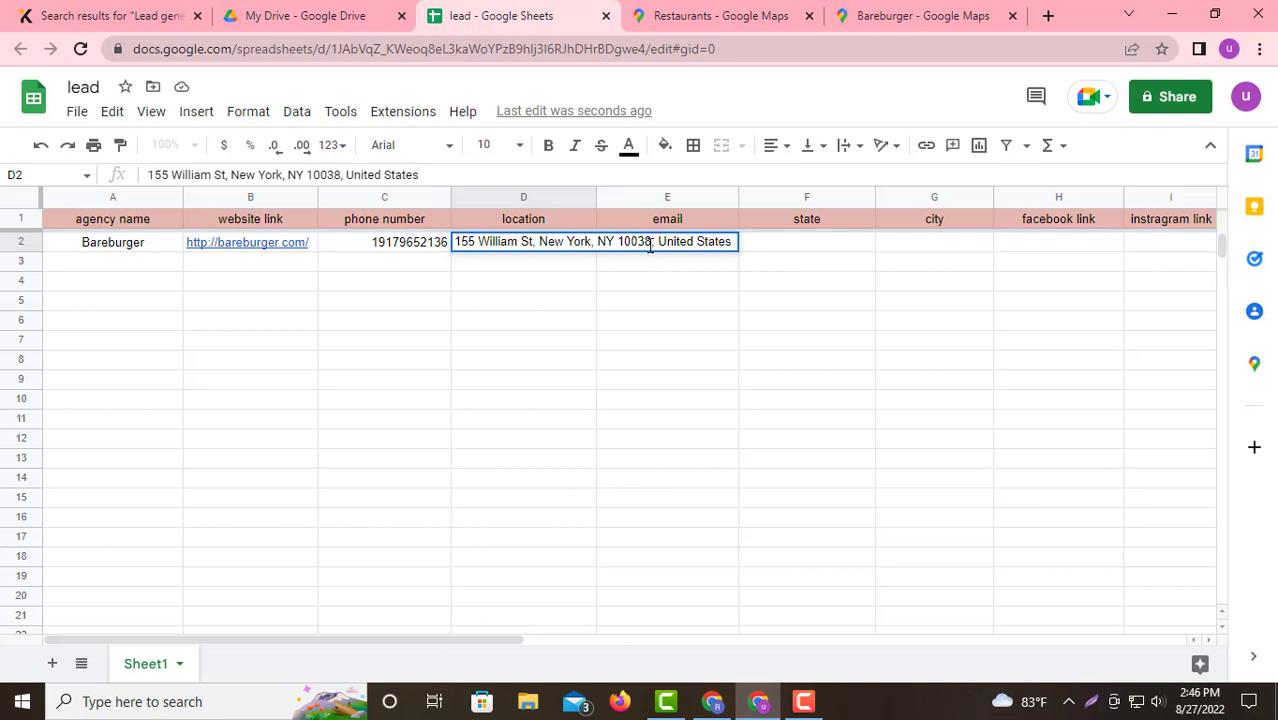
left_click_drag(640, 241, 621, 243)
left_click(658, 271)
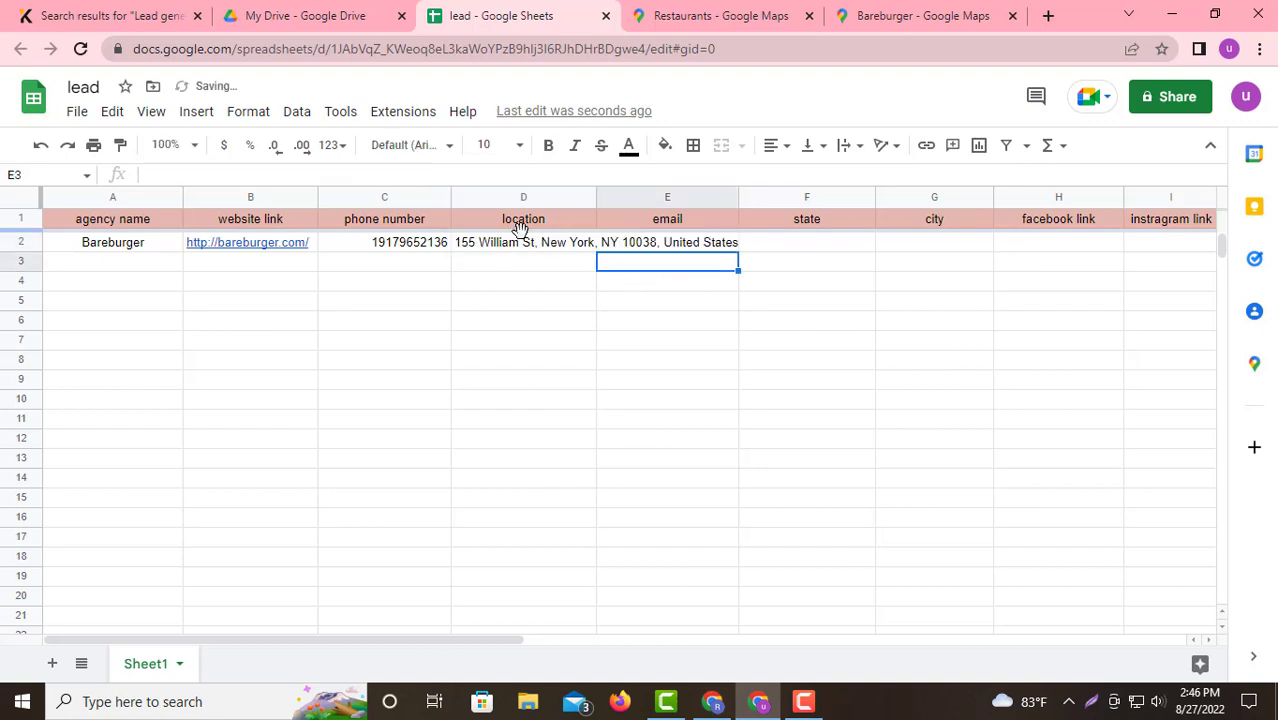
double_click(621, 246)
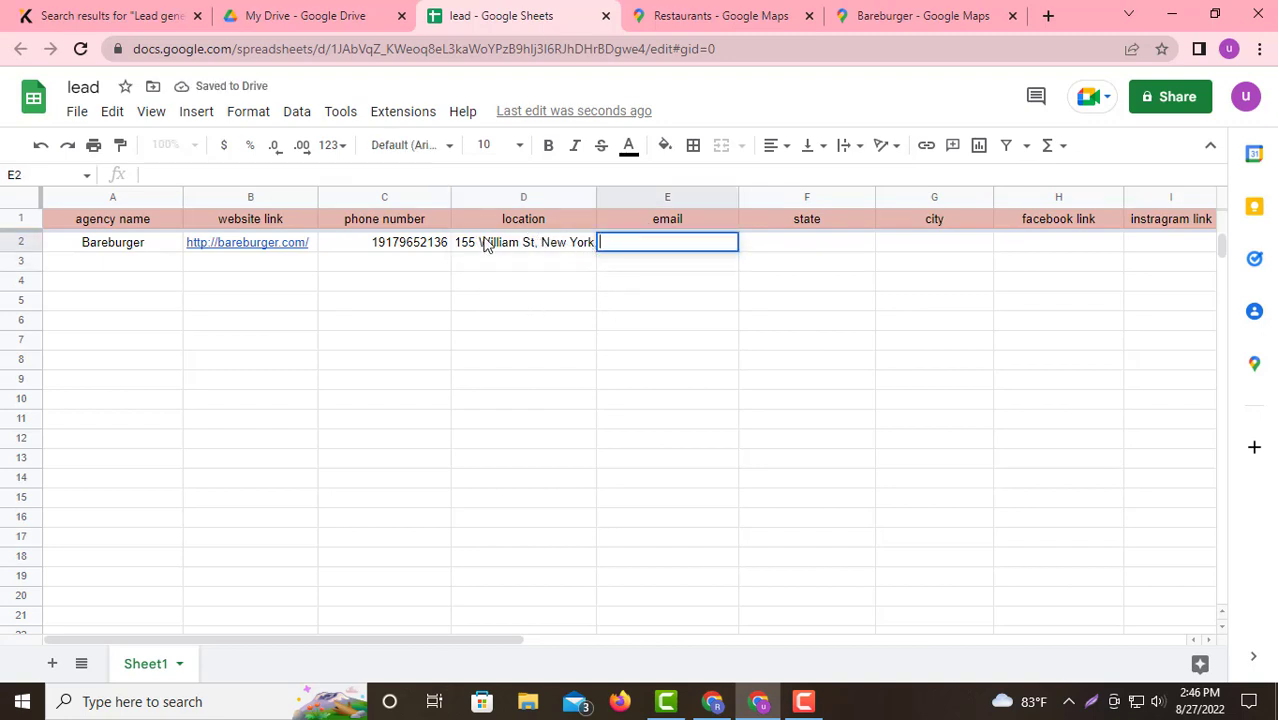